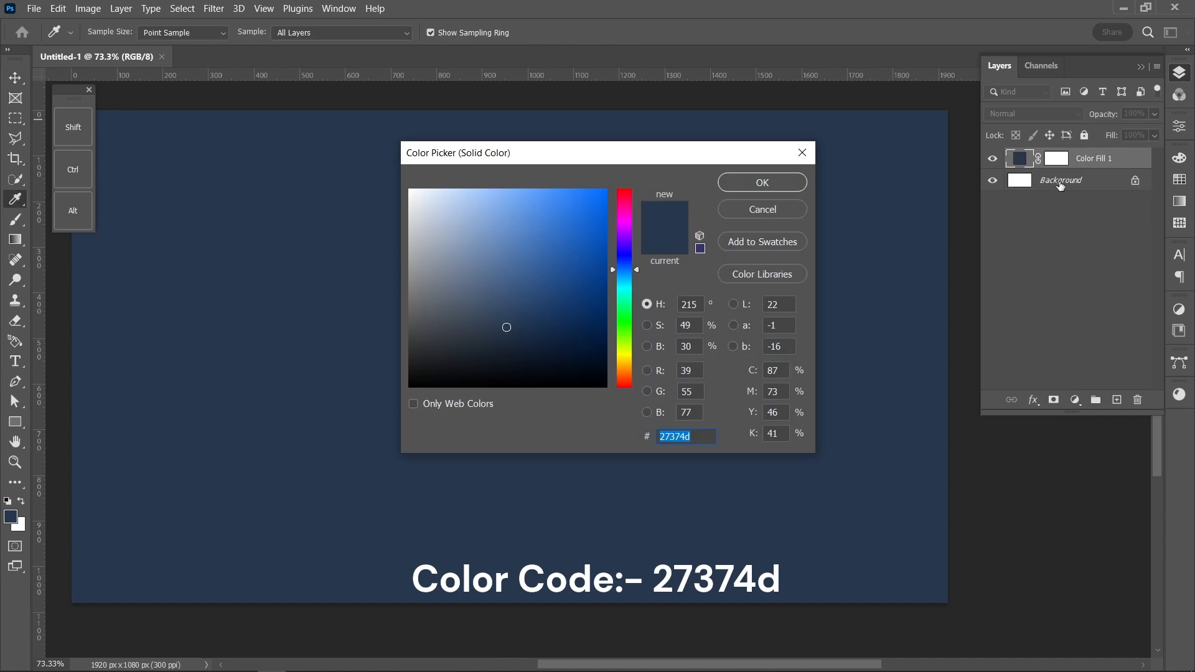
# Step: Confirm 27374d as the solid fill colour and lock the Color Fill 1 layer
pyautogui.click(769, 185)
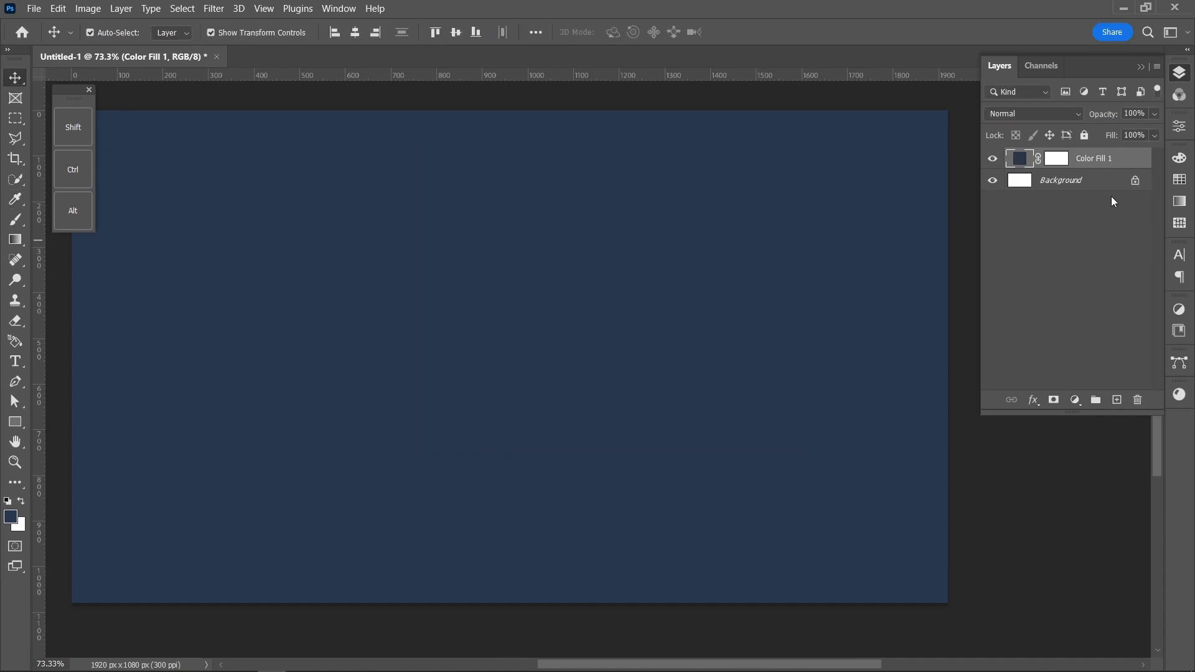
pyautogui.click(1083, 136)
pyautogui.click(693, 278)
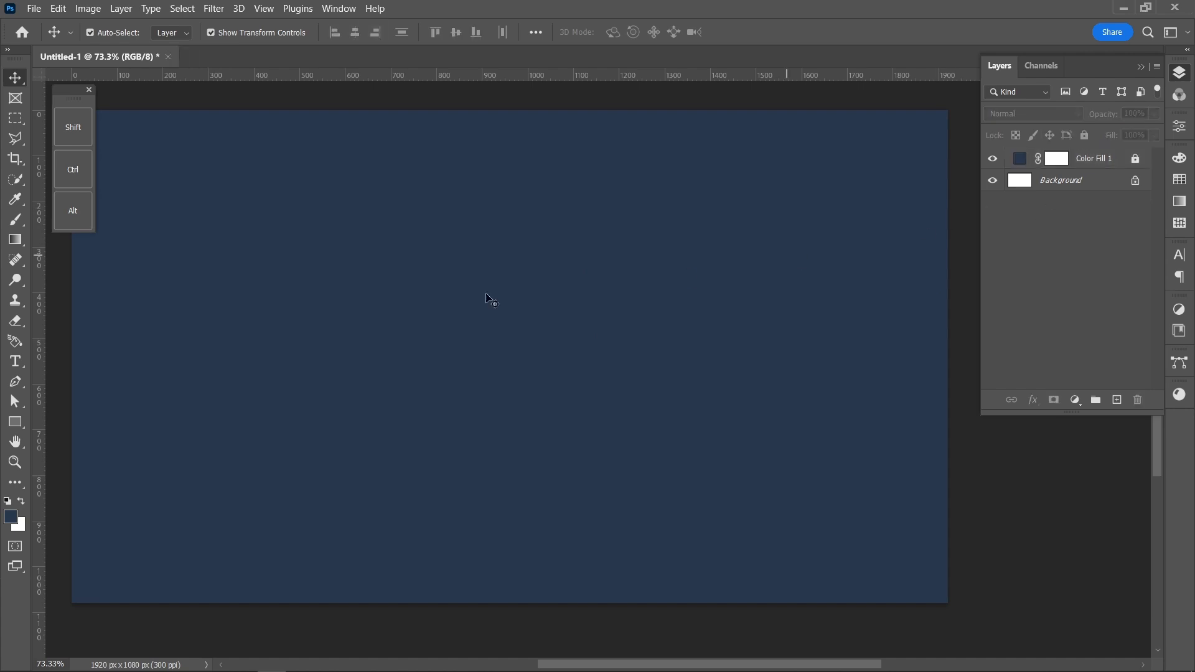
# Step: Set up the Horizontal Type tool with the Segoe UI Black font at 72 pt
pyautogui.click(15, 362)
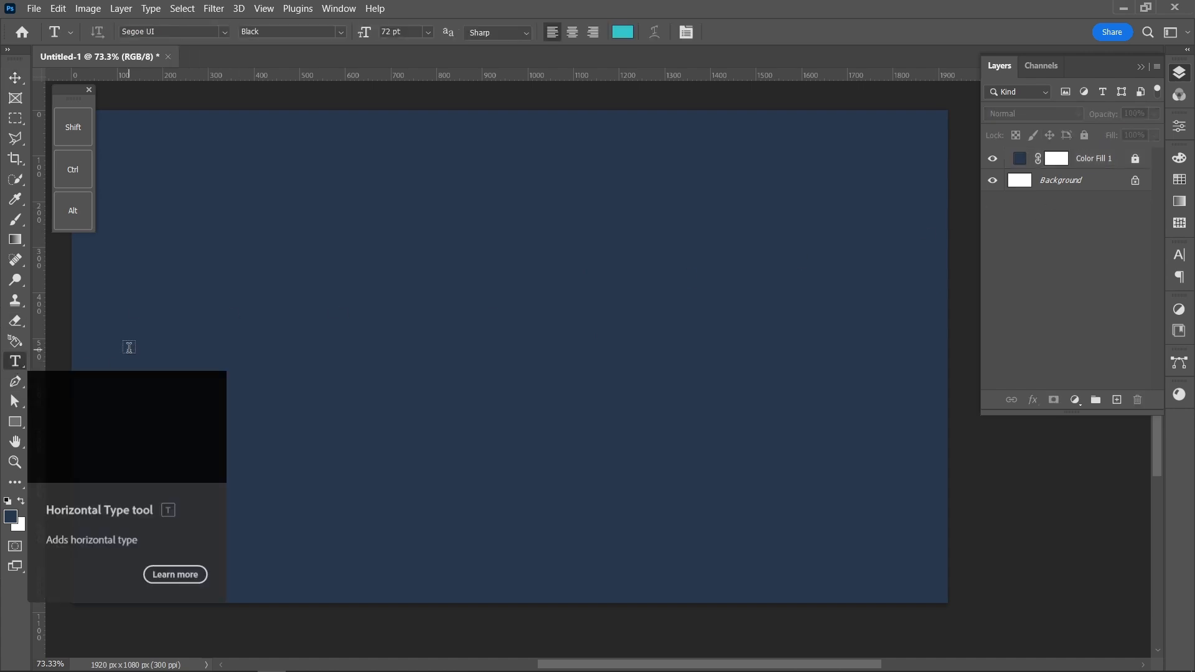
pyautogui.click(224, 32)
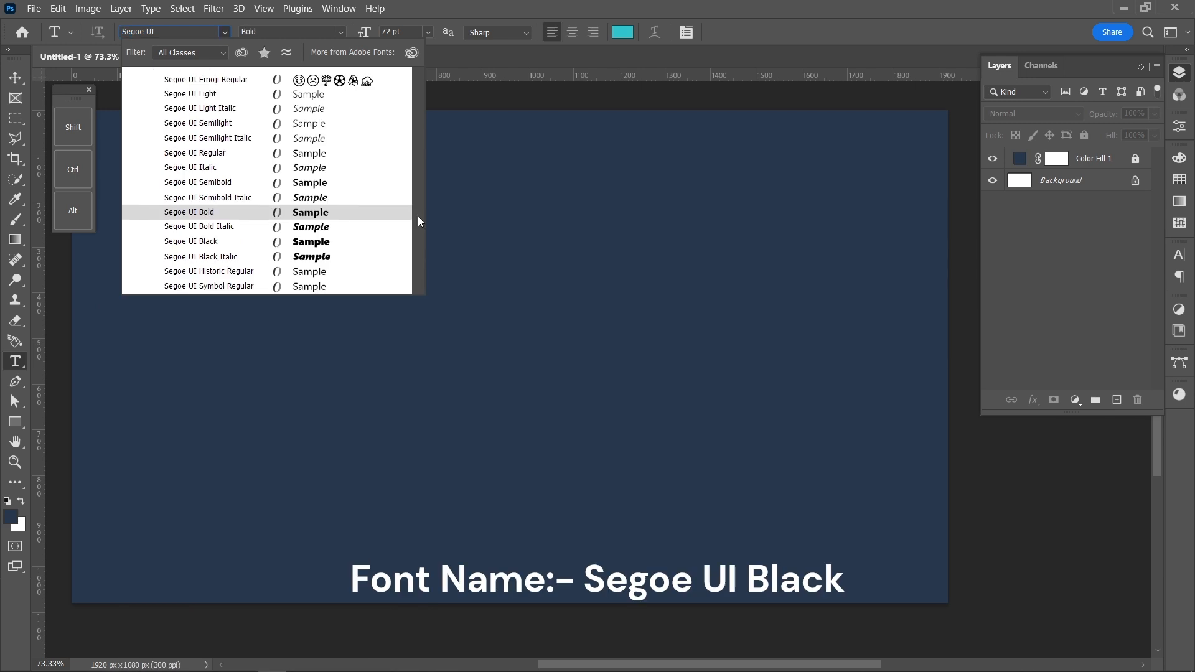
pyautogui.click(219, 241)
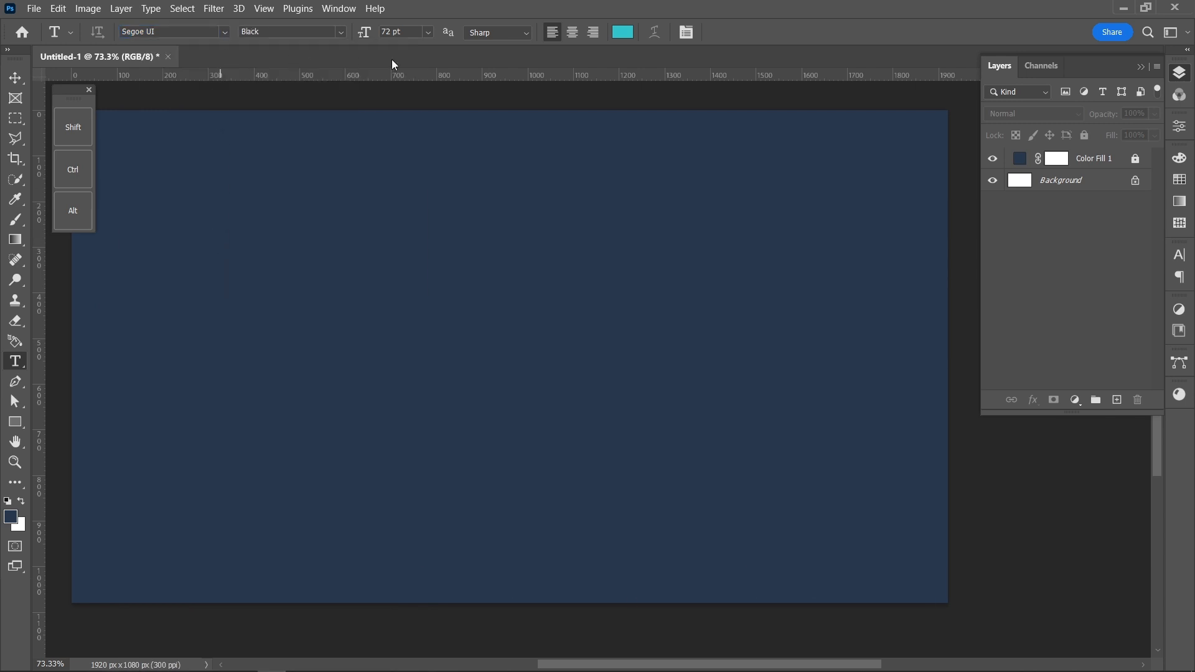
pyautogui.click(427, 31)
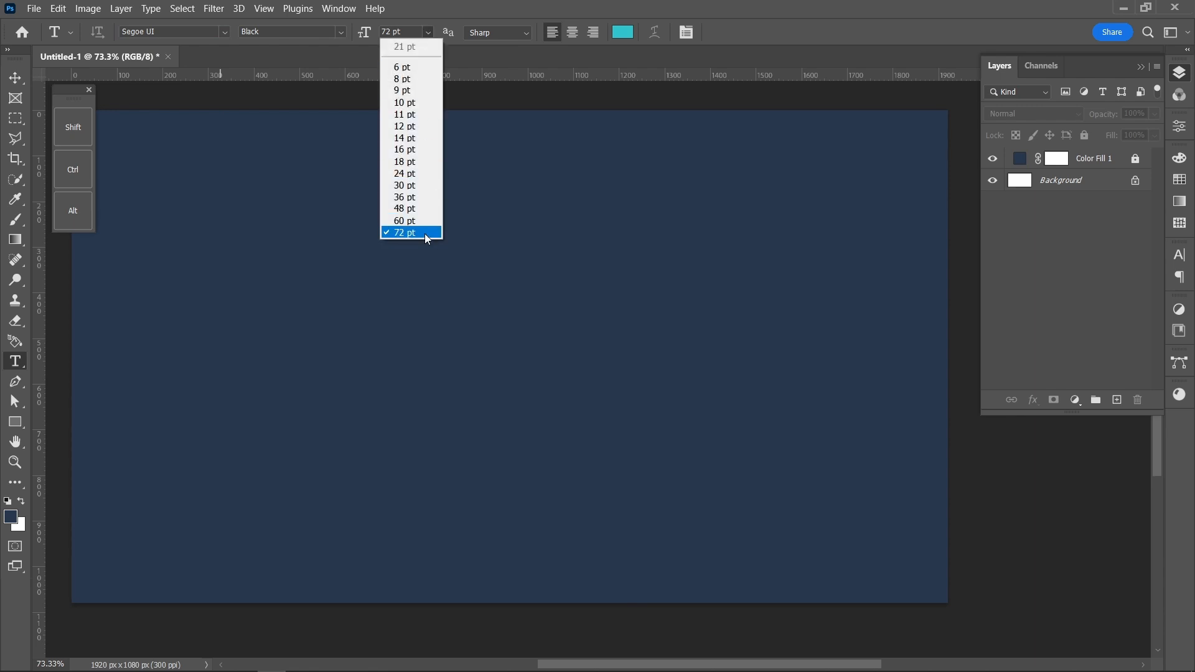
pyautogui.click(392, 232)
# Step: Add the letter O as a text layer near the left side of the canvas
pyautogui.click(107, 341)
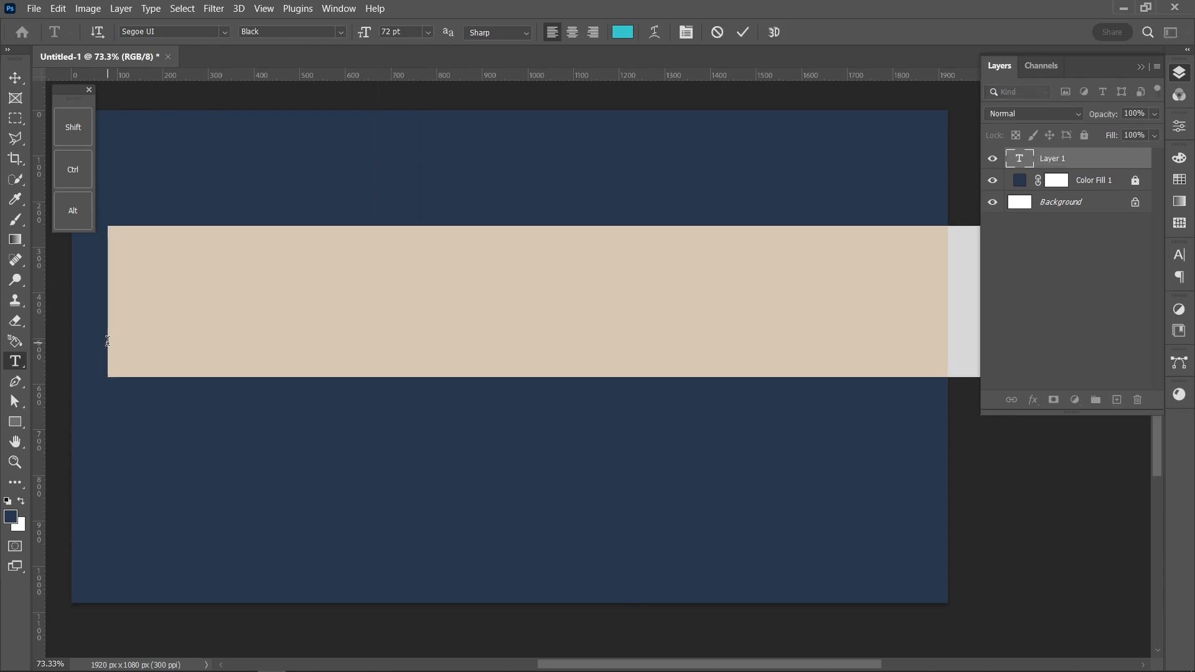
pyautogui.write('O')
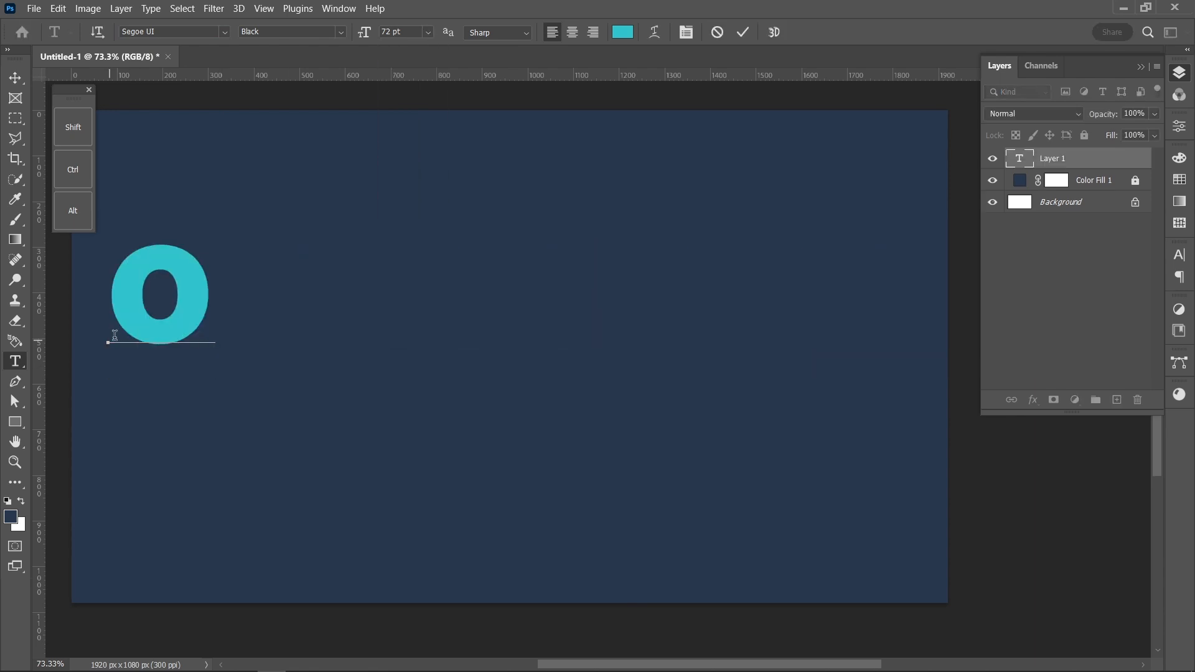
pyautogui.click(744, 32)
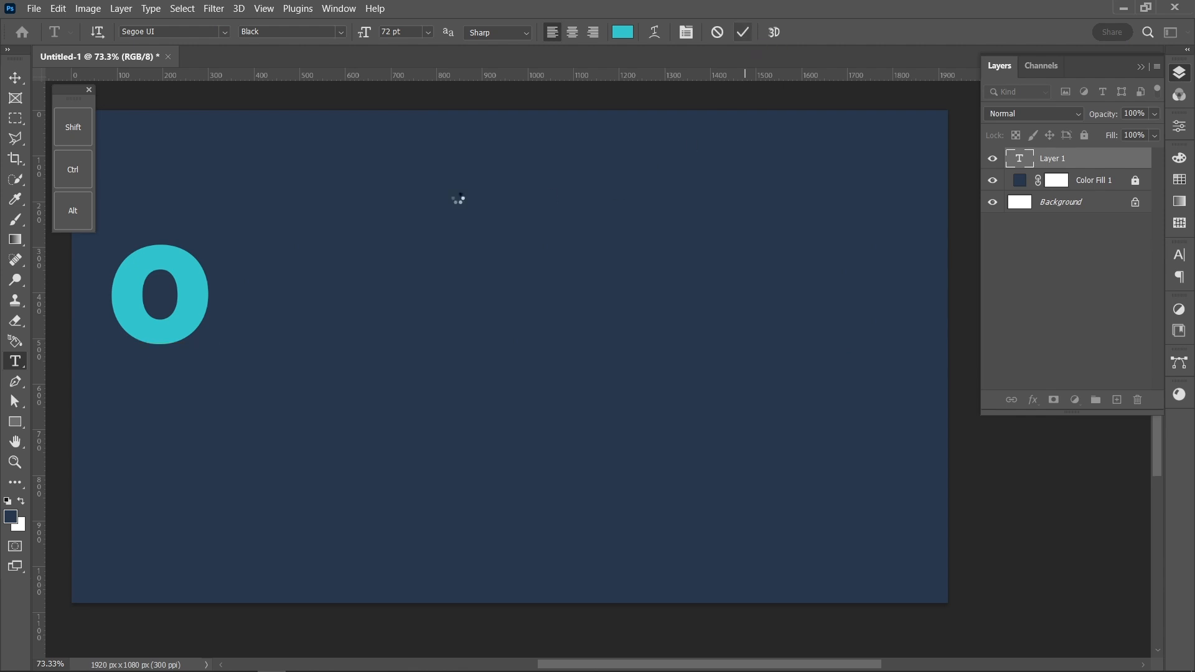
# Step: Duplicate the O directly to its right and change the copy's text to V
pyautogui.click(25, 82)
pyautogui.moveTo(191, 289); pyautogui.dragTo(278, 361)
pyautogui.doubleClick(279, 359)
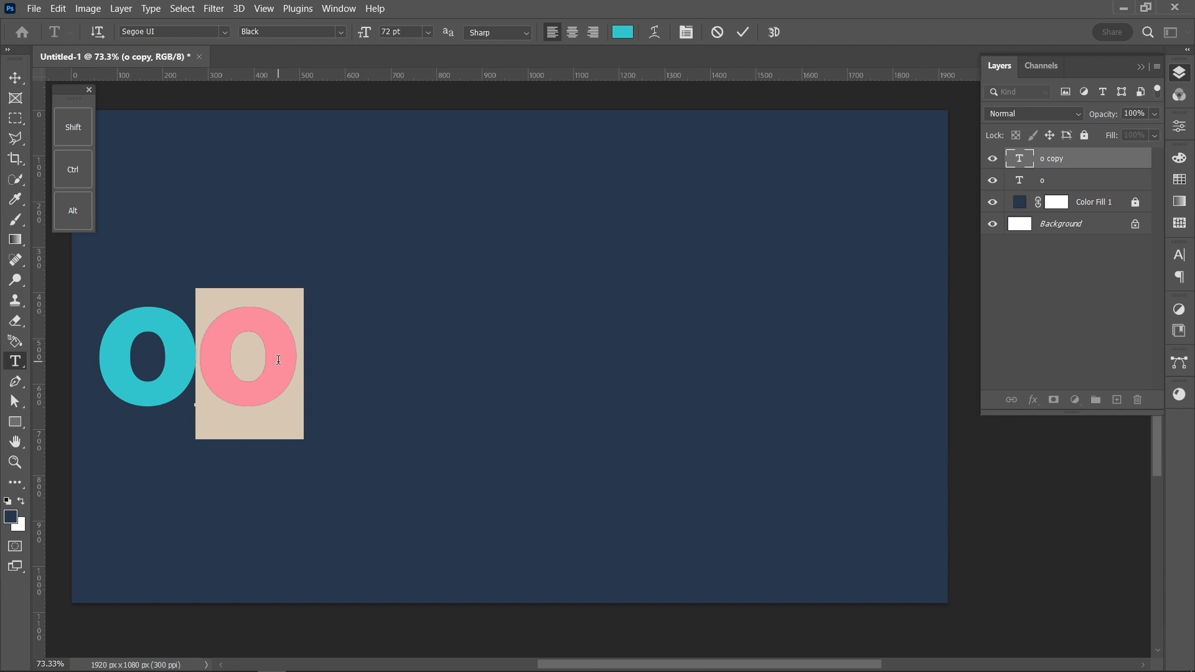
pyautogui.write('V')
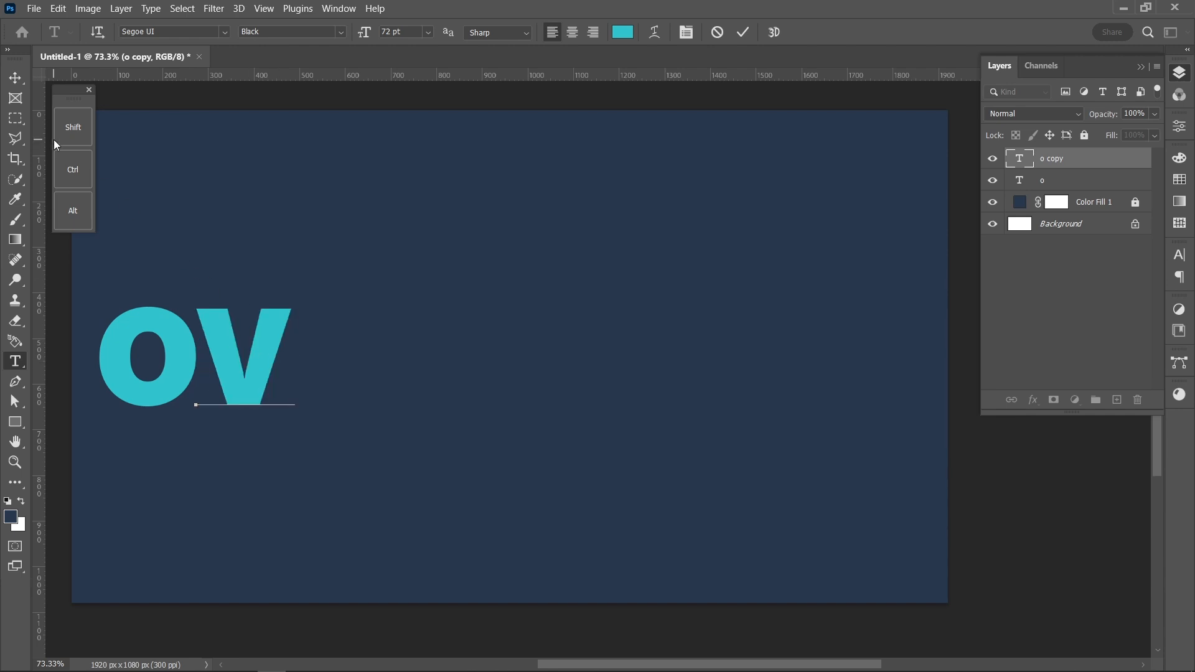
pyautogui.click(16, 79)
pyautogui.click(234, 178)
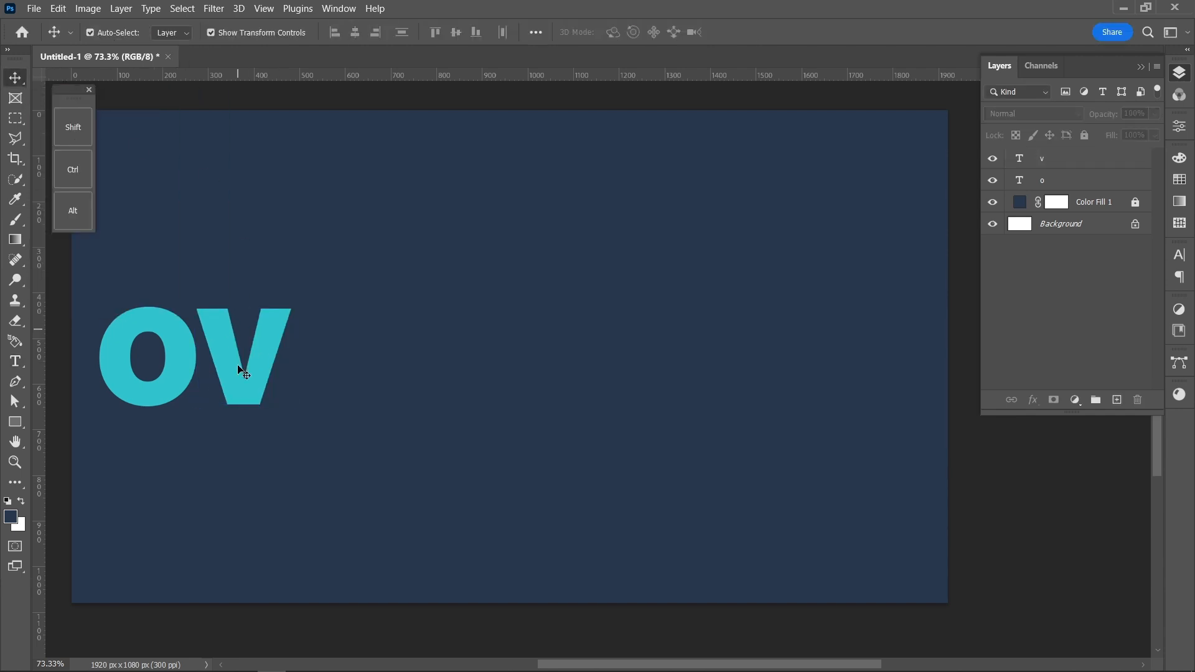
# Step: Duplicate the V to its right and change the copy's text to E
pyautogui.click(239, 388)
pyautogui.moveTo(243, 389); pyautogui.dragTo(347, 389)
pyautogui.doubleClick(323, 364)
pyautogui.write('E')
pyautogui.click(15, 78)
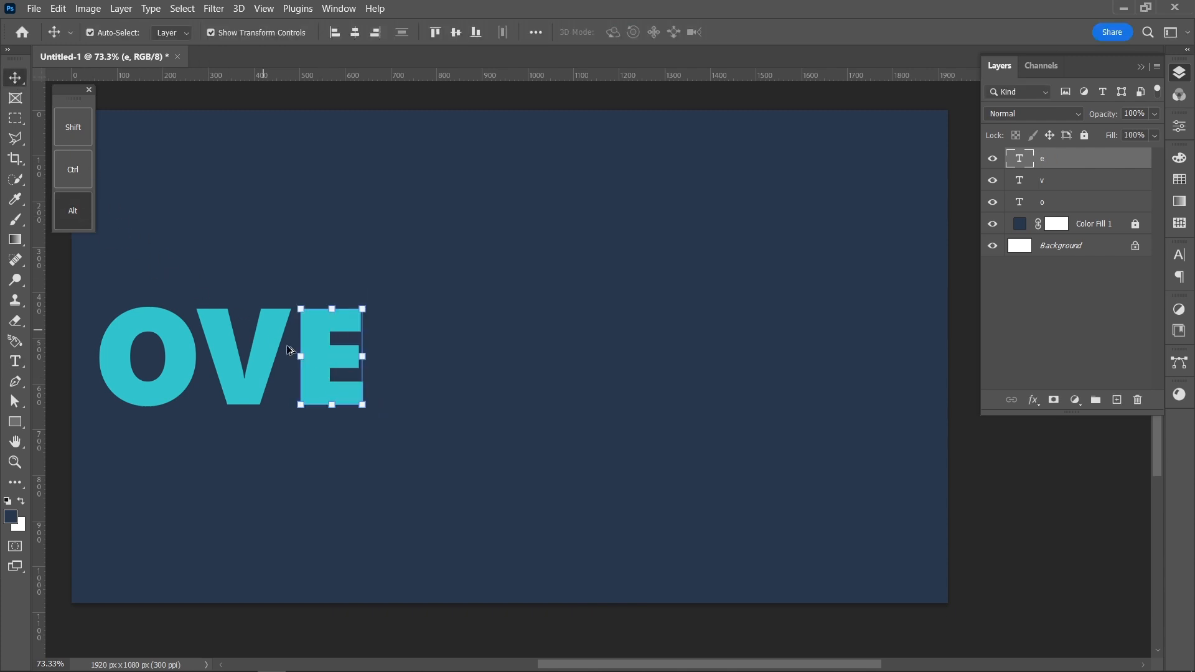
# Step: Duplicate the E to its right and change the copy's text to R
pyautogui.moveTo(340, 375); pyautogui.dragTo(408, 360)
pyautogui.doubleClick(407, 359)
pyautogui.write('r')
pyautogui.hotkey('ctrl', 'Return')
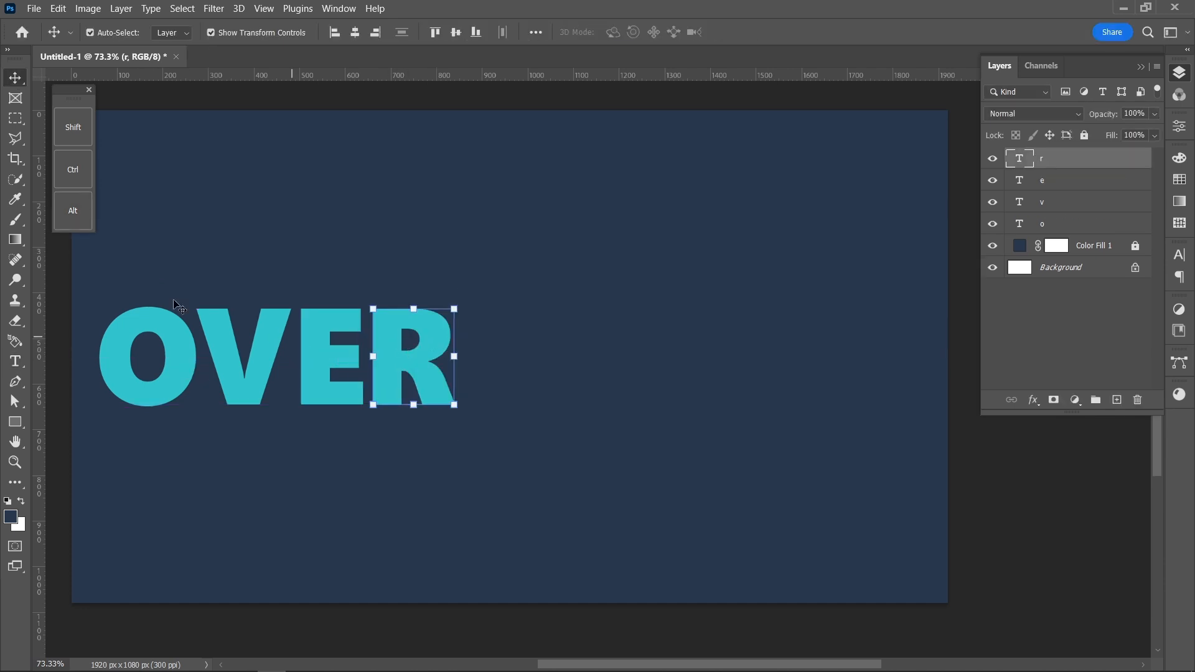
# Step: Duplicate the R to its right and change the copy's text to L
pyautogui.moveTo(416, 357); pyautogui.dragTo(502, 357)
pyautogui.doubleClick(511, 365)
pyautogui.write('l')
pyautogui.hotkey('ctrl', 'Return')
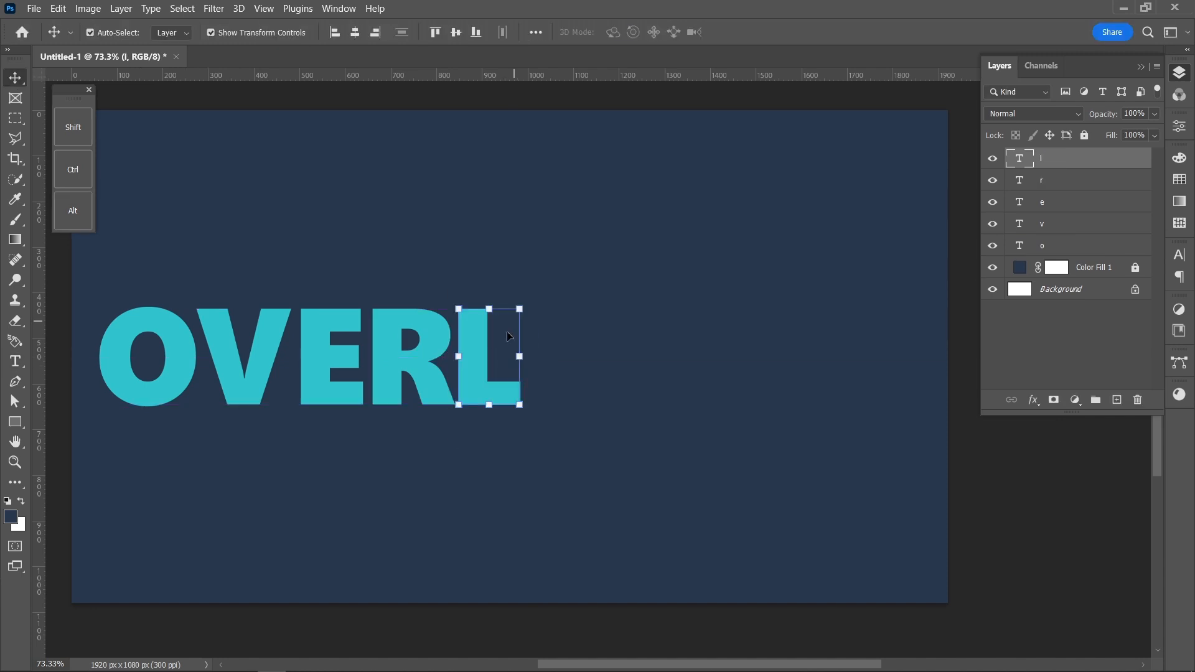
# Step: Duplicate the L to its right and change the copy's text to A
pyautogui.press('alt')
pyautogui.moveTo(478, 374); pyautogui.dragTo(547, 372)
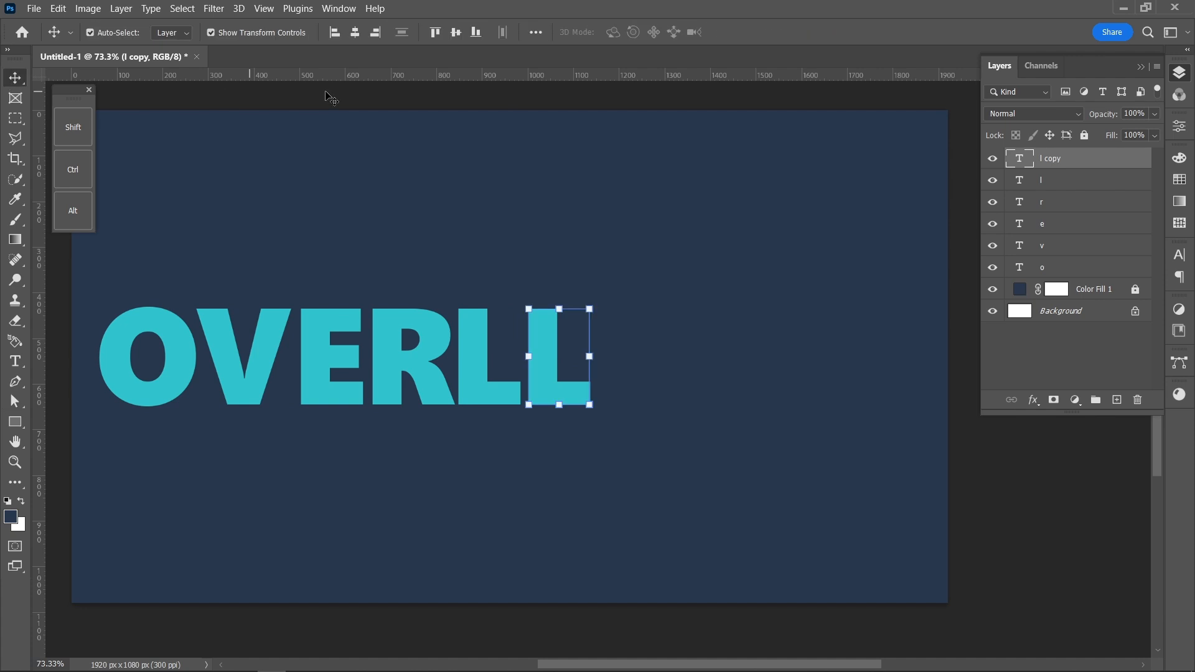
pyautogui.doubleClick(553, 376)
pyautogui.write('a')
pyautogui.hotkey('ctrl', 'Return')
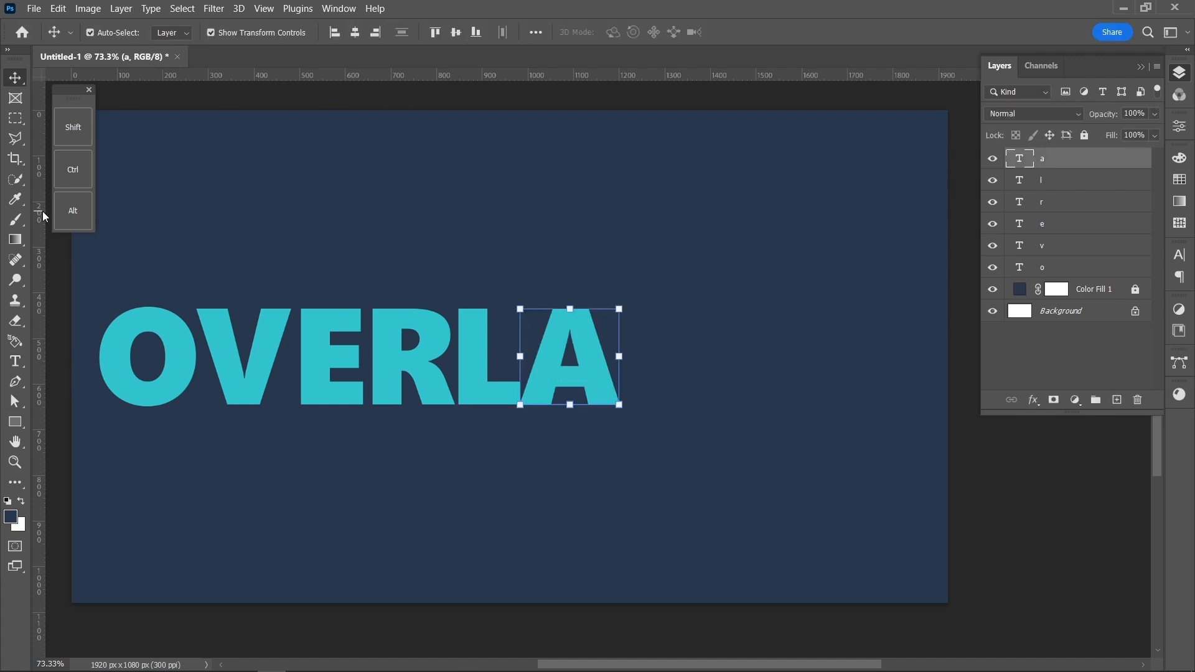
# Step: Duplicate the A to its right and change the copy's text to P, completing the word OVERLAP
pyautogui.moveTo(600, 387); pyautogui.dragTo(696, 378)
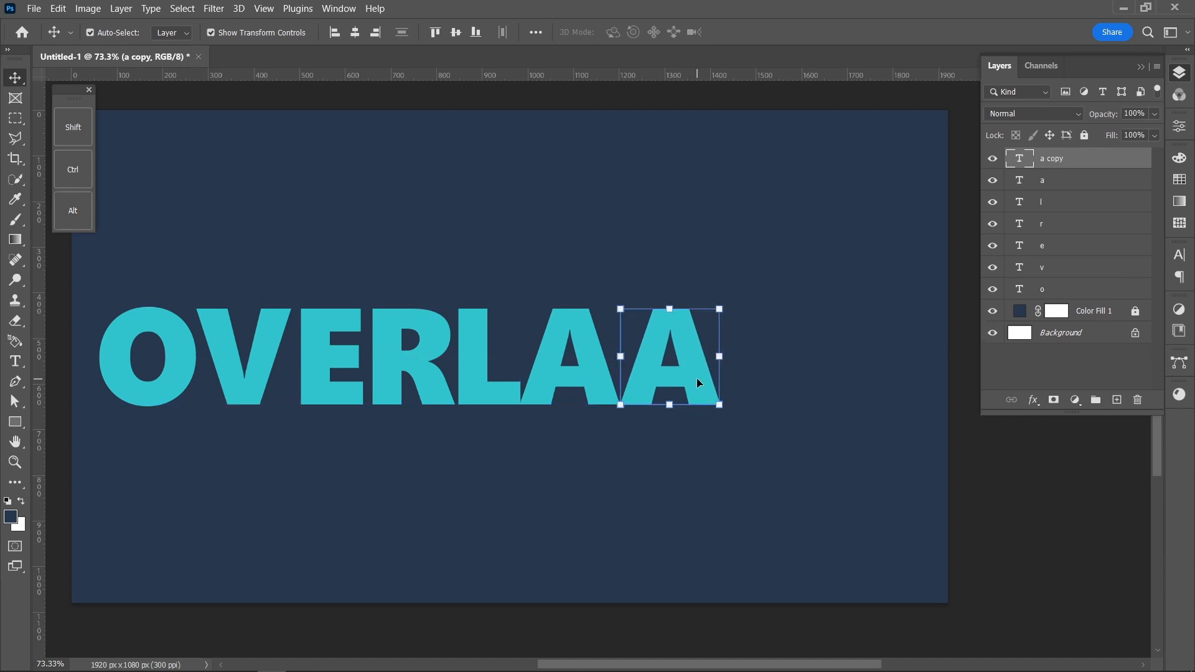
pyautogui.doubleClick(696, 378)
pyautogui.write('p')
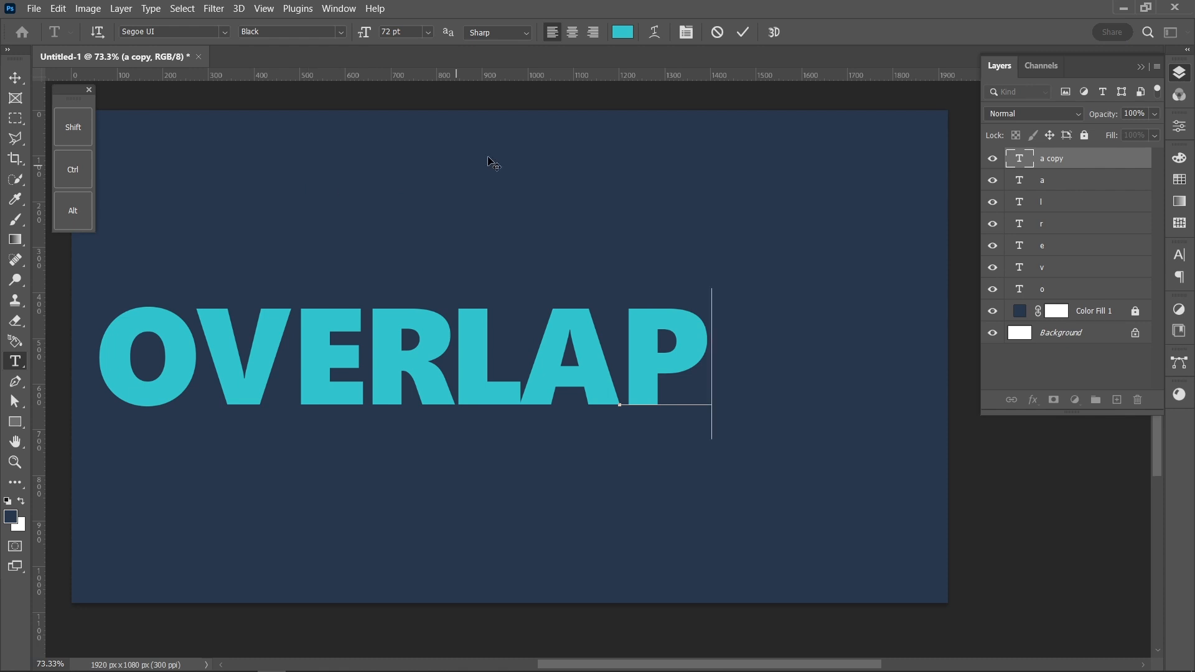
pyautogui.click(743, 32)
pyautogui.press('v')
# Step: Move the E against the V and the R against the E to close the gaps between them
pyautogui.click(320, 366)
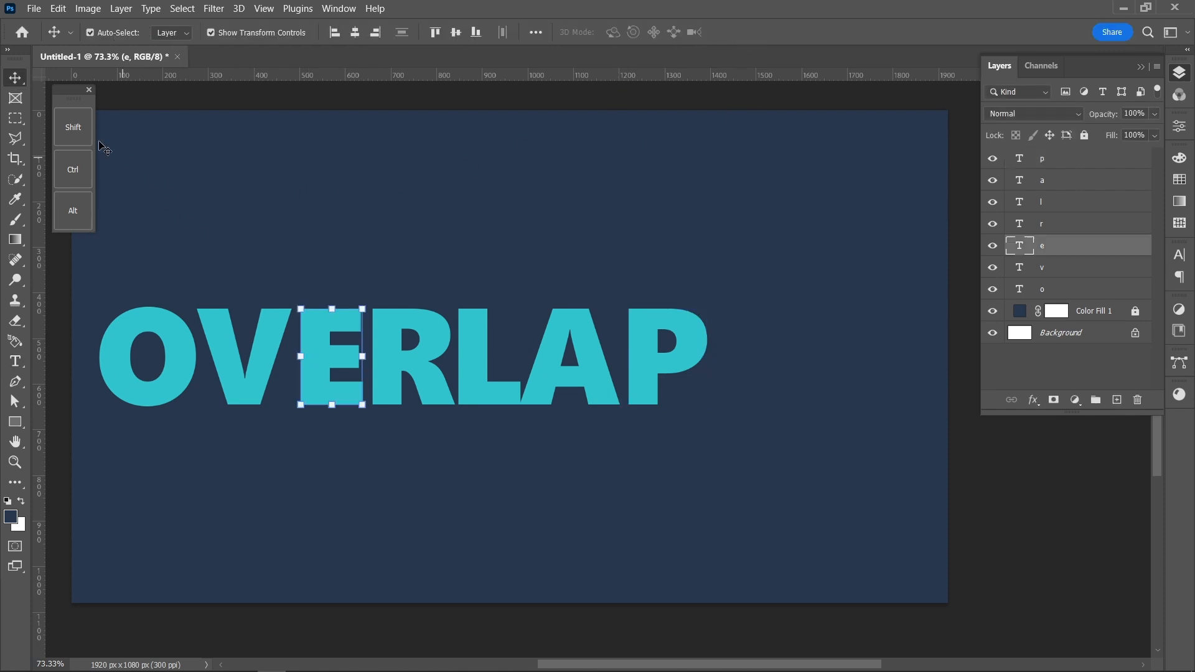
pyautogui.moveTo(319, 358); pyautogui.dragTo(310, 361)
pyautogui.click(357, 267)
pyautogui.click(393, 347)
pyautogui.moveTo(384, 349); pyautogui.dragTo(364, 351)
# Step: Move the L, A and P letters left so each one touches the letter before it
pyautogui.click(467, 327)
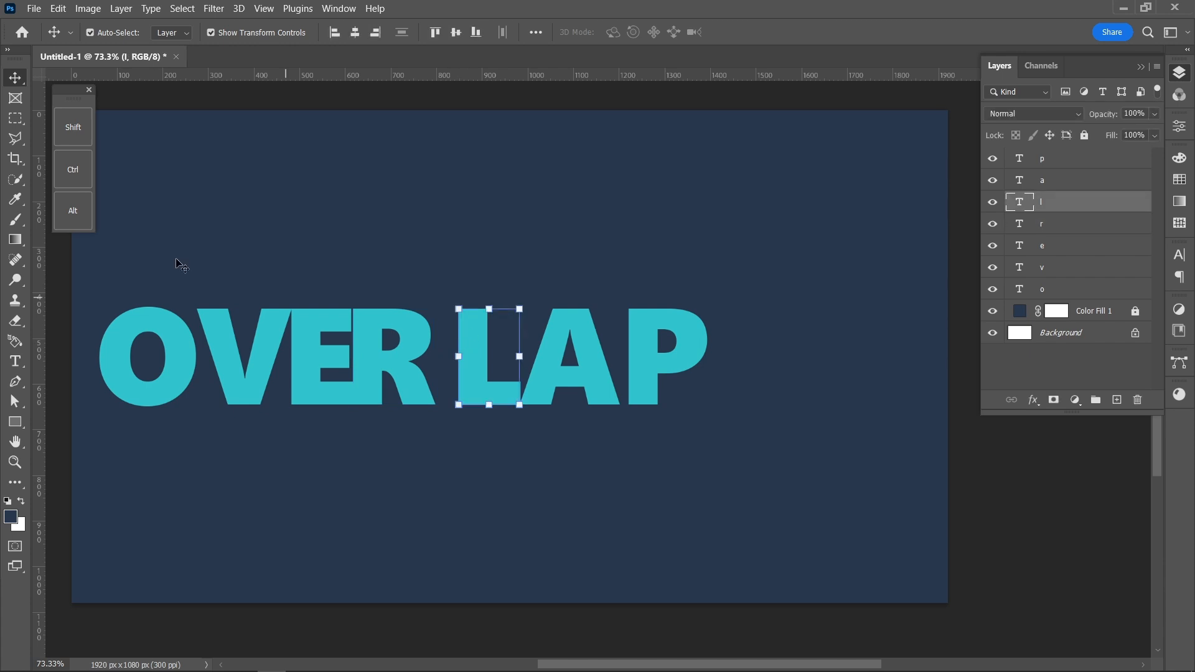
pyautogui.moveTo(492, 357); pyautogui.dragTo(459, 381)
pyautogui.click(569, 361)
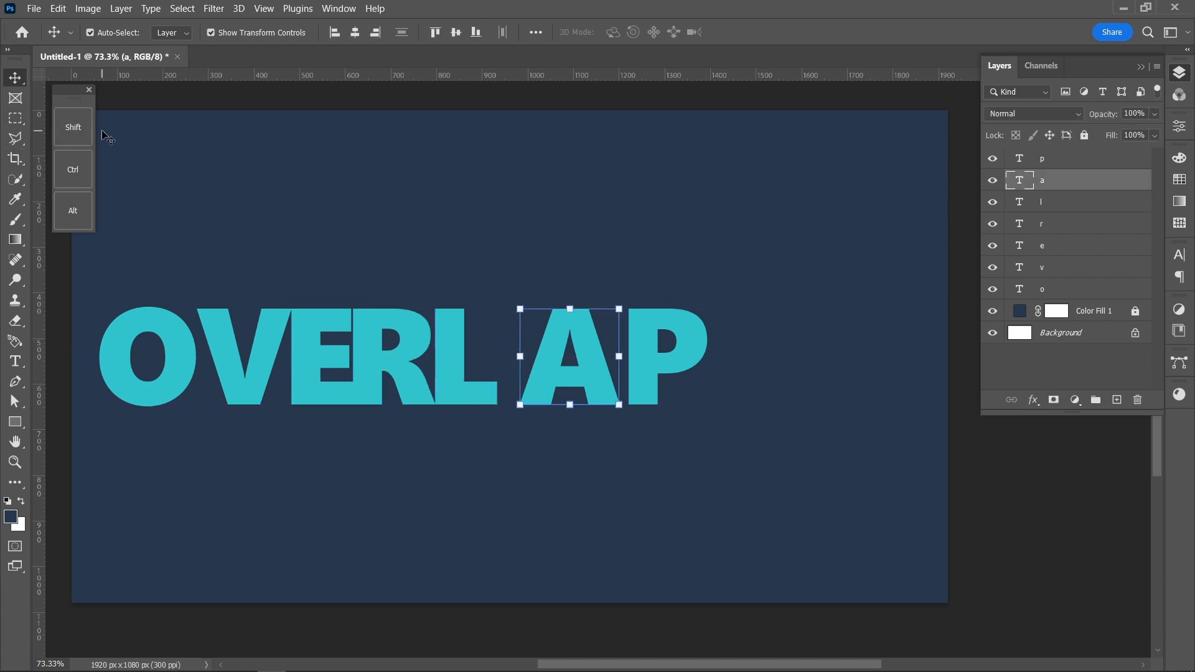
pyautogui.moveTo(565, 373); pyautogui.dragTo(546, 372)
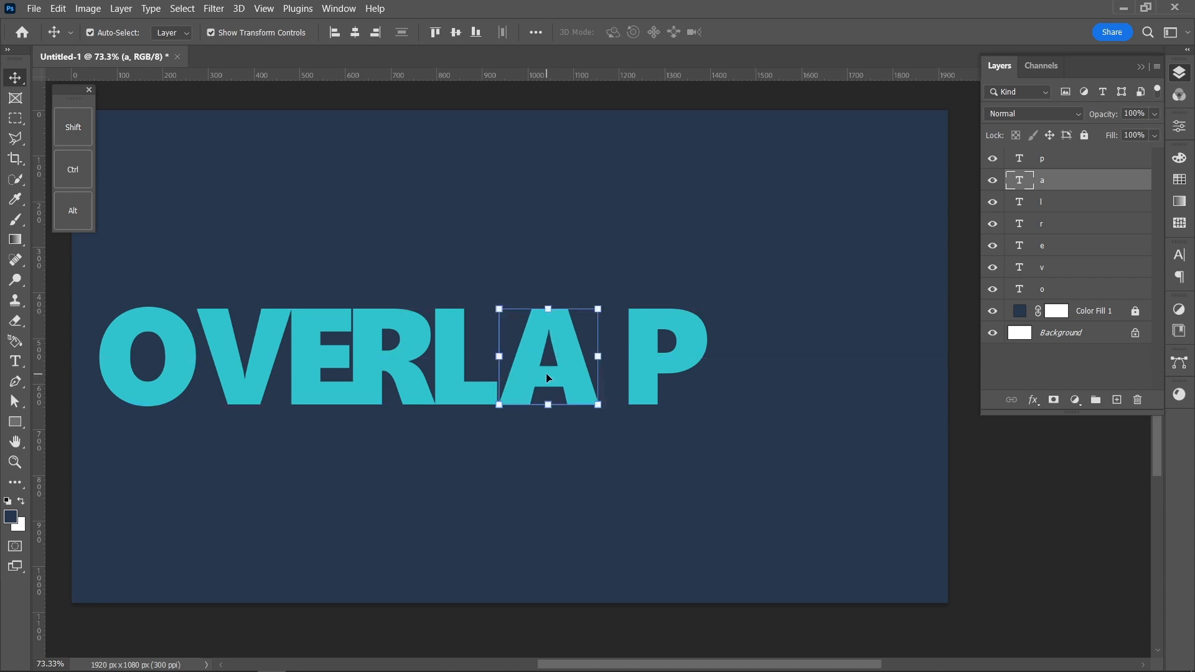
pyautogui.click(627, 324)
pyautogui.click(659, 359)
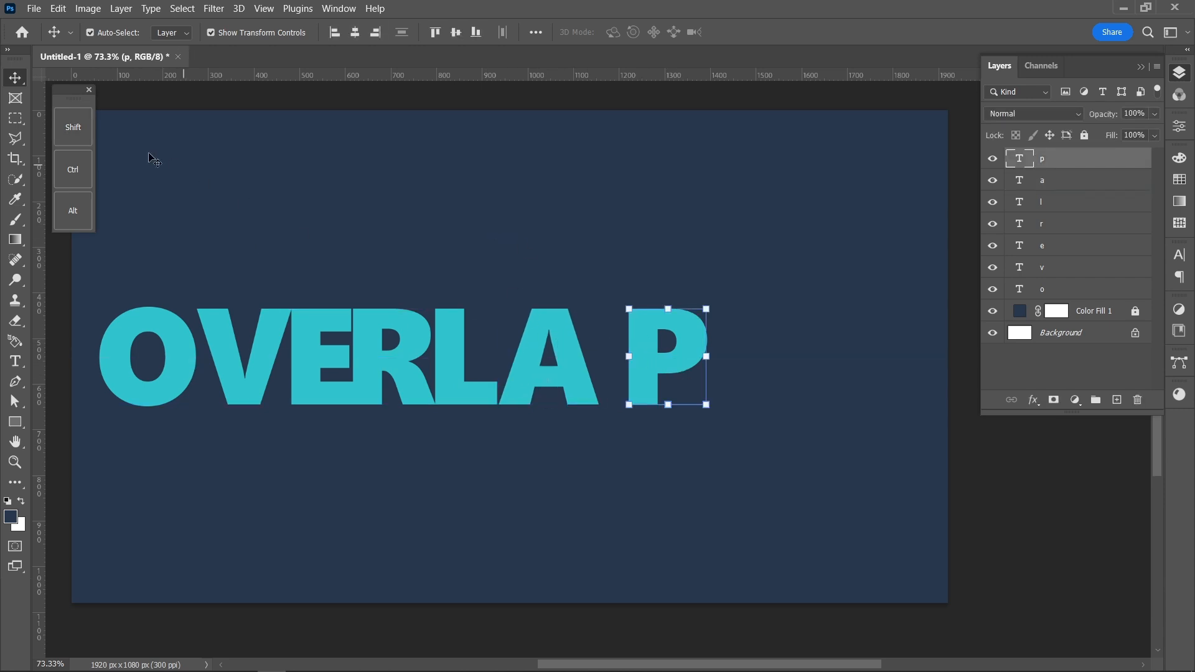
pyautogui.moveTo(653, 360); pyautogui.dragTo(622, 361)
pyautogui.click(616, 207)
# Step: Select all seven letter layers and scale them together to about 1800 px wide, nearly filling the canvas width
pyautogui.moveTo(107, 259); pyautogui.dragTo(756, 487)
pyautogui.moveTo(677, 356); pyautogui.dragTo(927, 359)
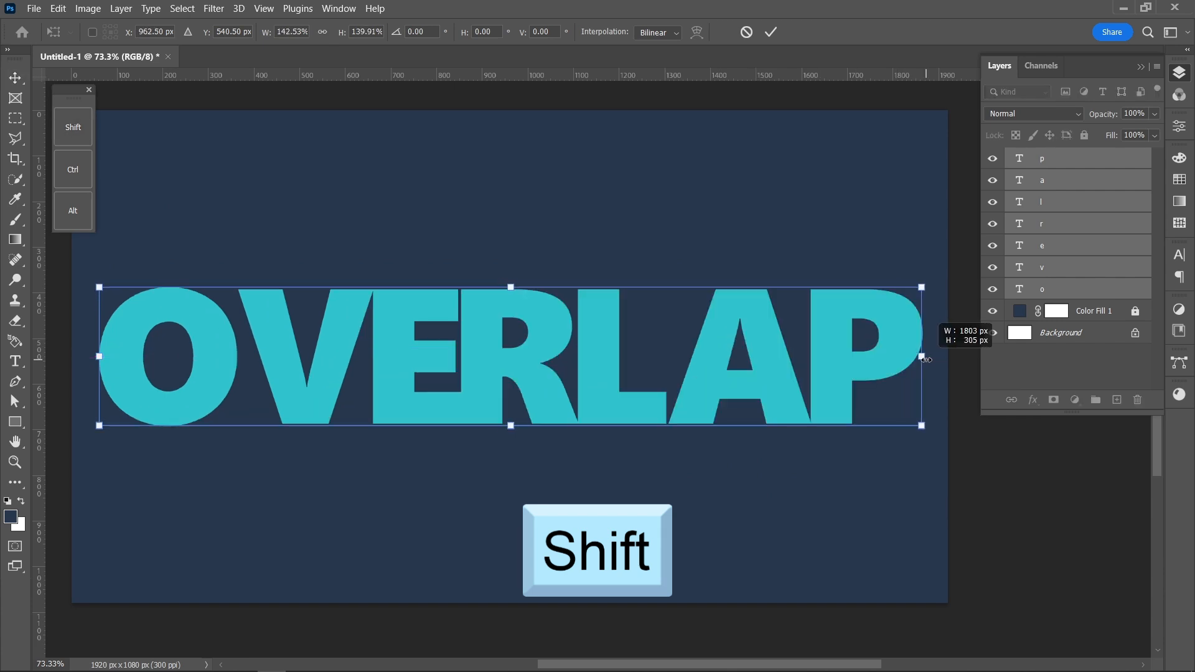
pyautogui.click(771, 32)
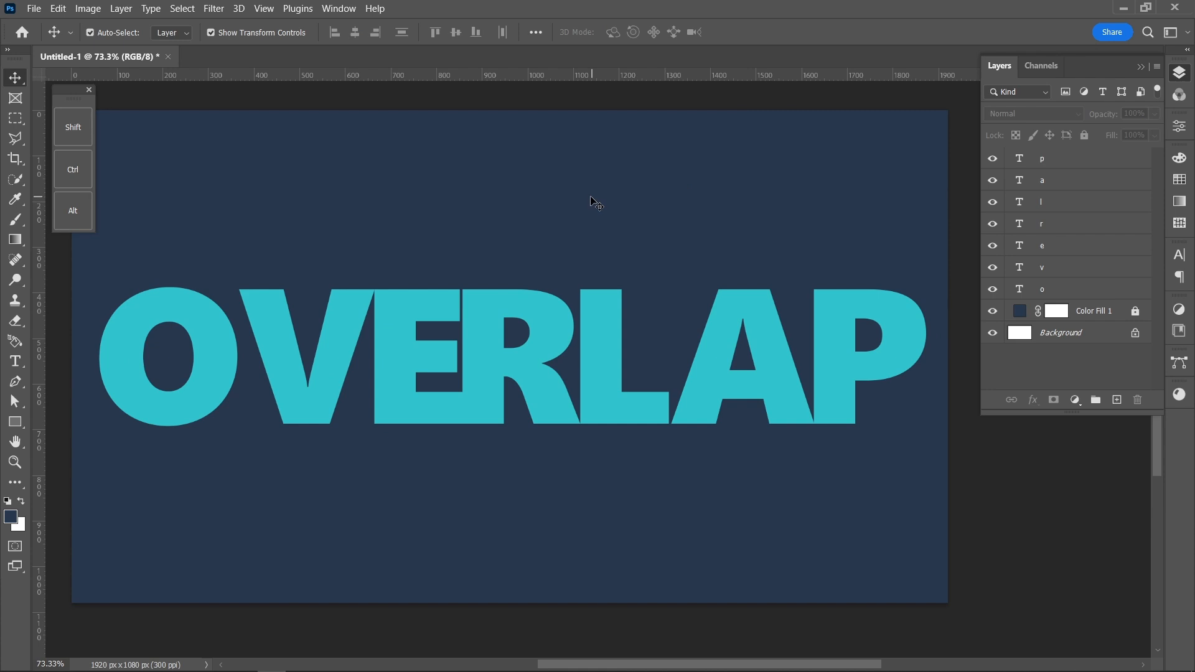
# Step: Add a white layer mask to each of the O, V, E and R text layers
pyautogui.click(167, 309)
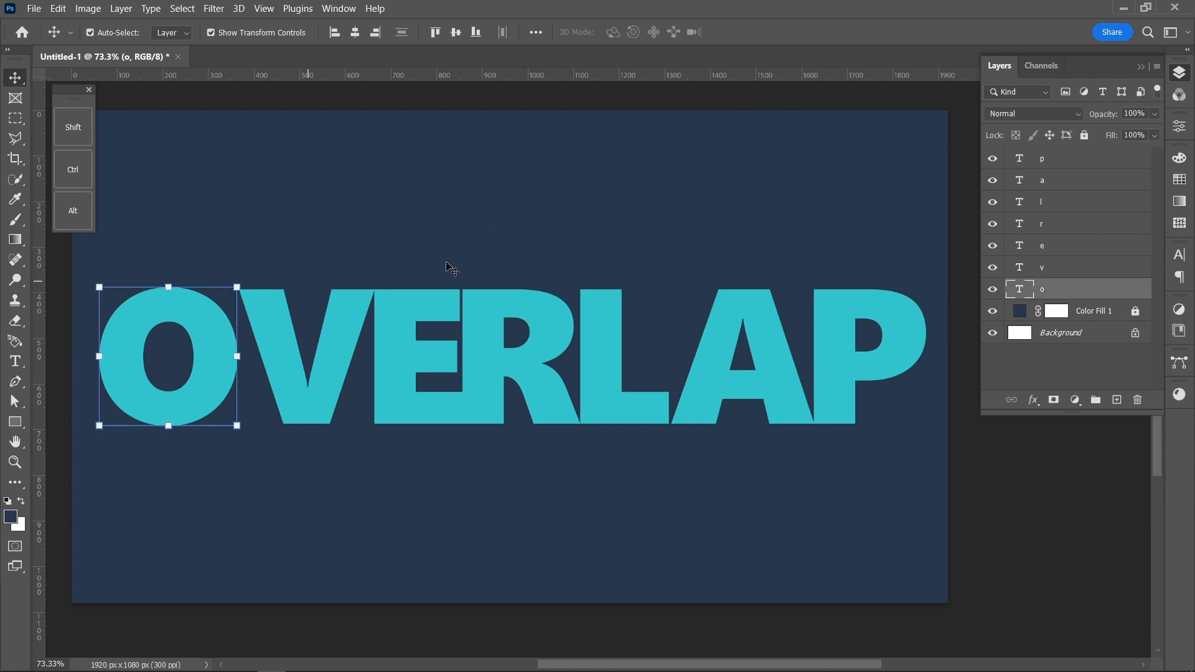
pyautogui.click(1053, 399)
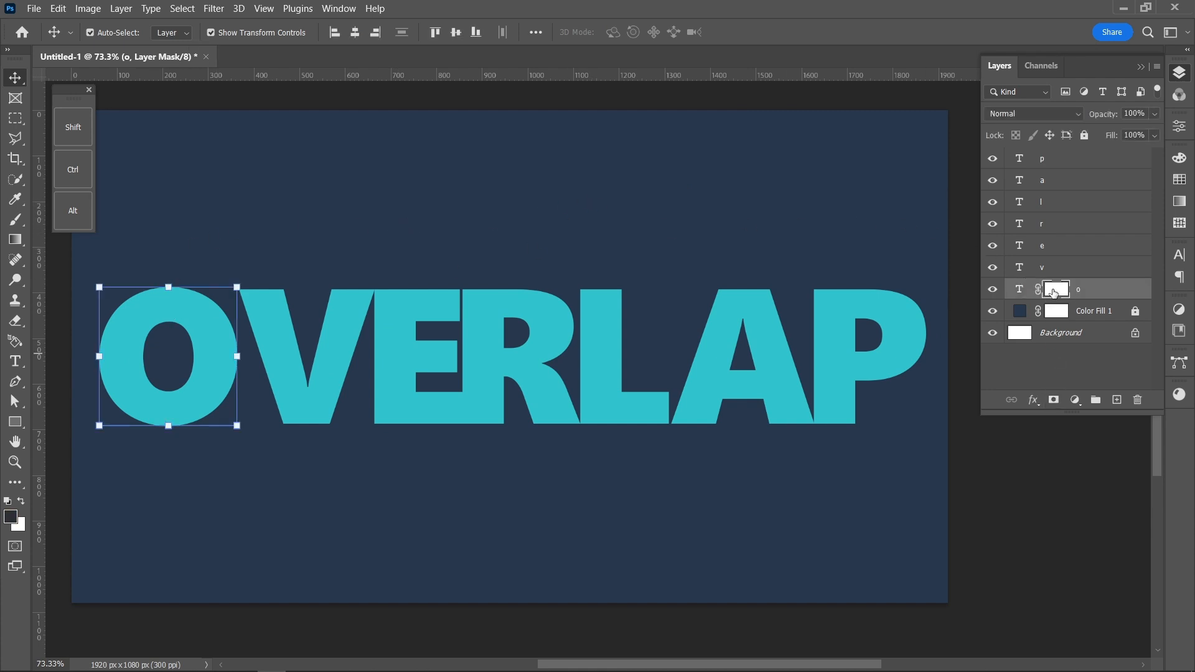
pyautogui.click(1053, 266)
pyautogui.click(1053, 398)
pyautogui.click(1053, 246)
pyautogui.click(1053, 399)
pyautogui.click(1053, 224)
pyautogui.click(1052, 398)
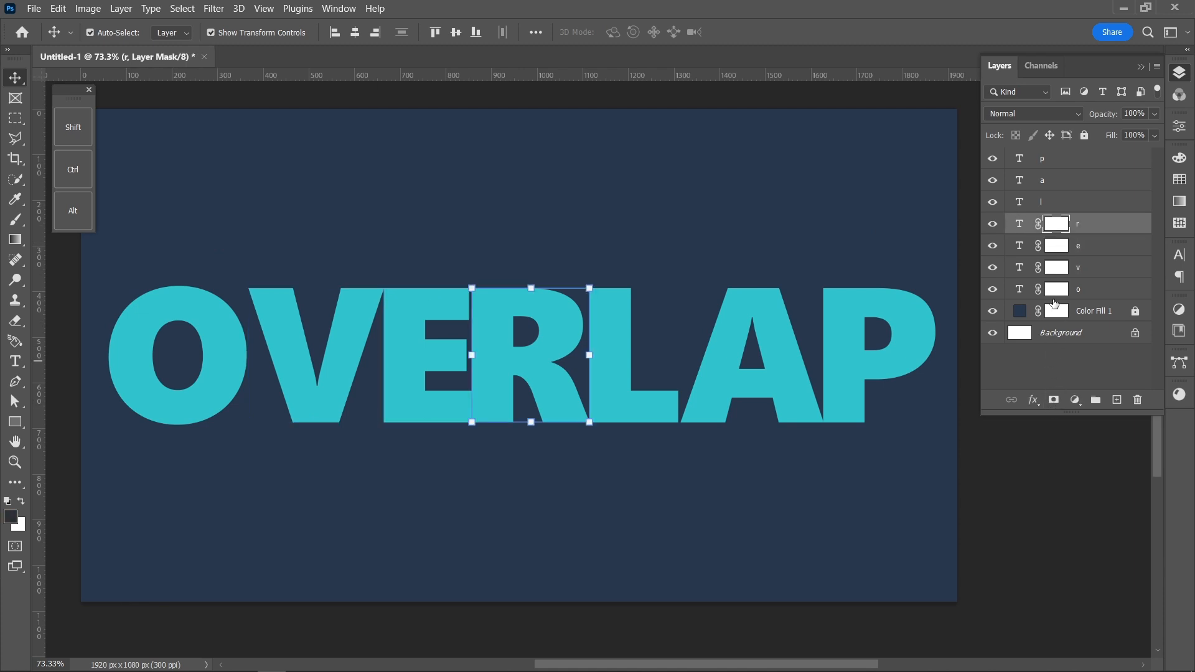
# Step: Add a white layer mask to each of the L, A and P text layers
pyautogui.click(1058, 202)
pyautogui.click(1053, 399)
pyautogui.click(1057, 181)
pyautogui.click(1053, 399)
pyautogui.click(1051, 159)
pyautogui.click(1053, 399)
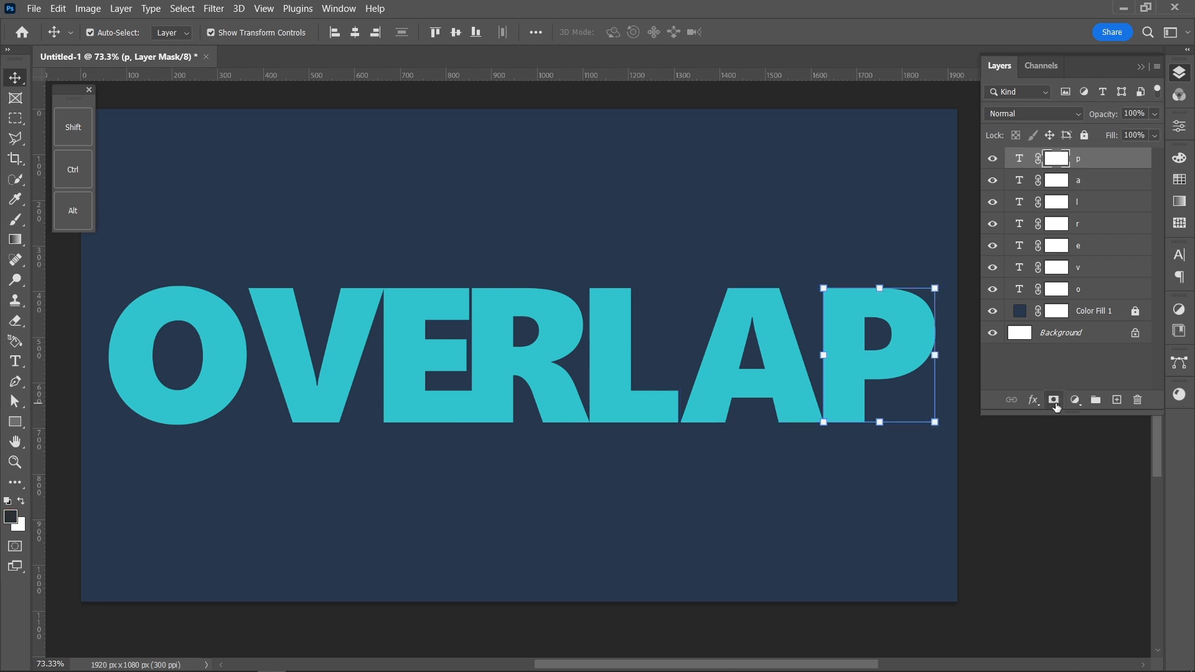
# Step: Target the O layer's mask and set the Gradient tool to Black, White with the white stop moved inward toward the centre
pyautogui.click(1057, 291)
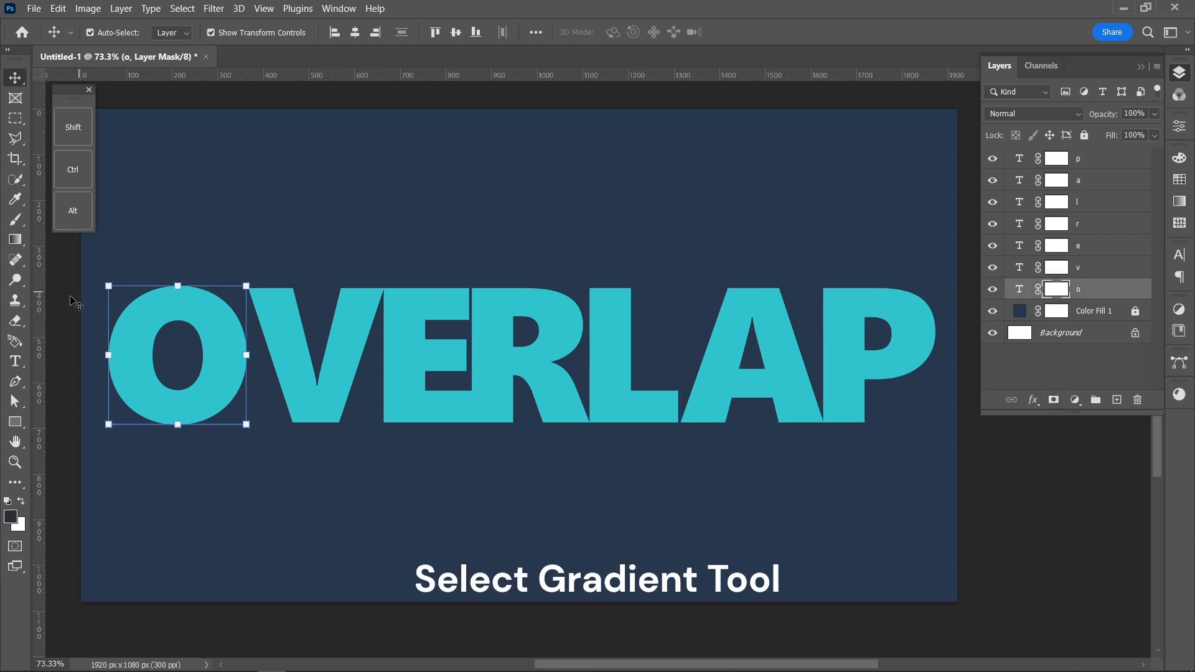
pyautogui.click(17, 241)
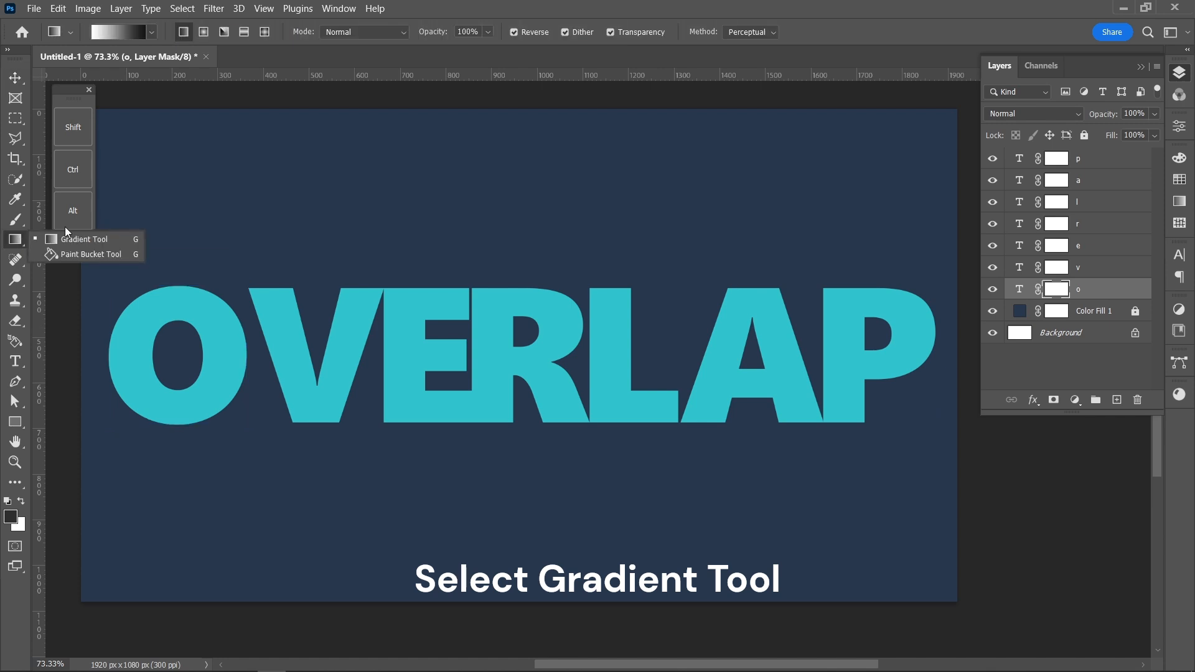
pyautogui.click(152, 32)
pyautogui.click(109, 87)
pyautogui.click(120, 32)
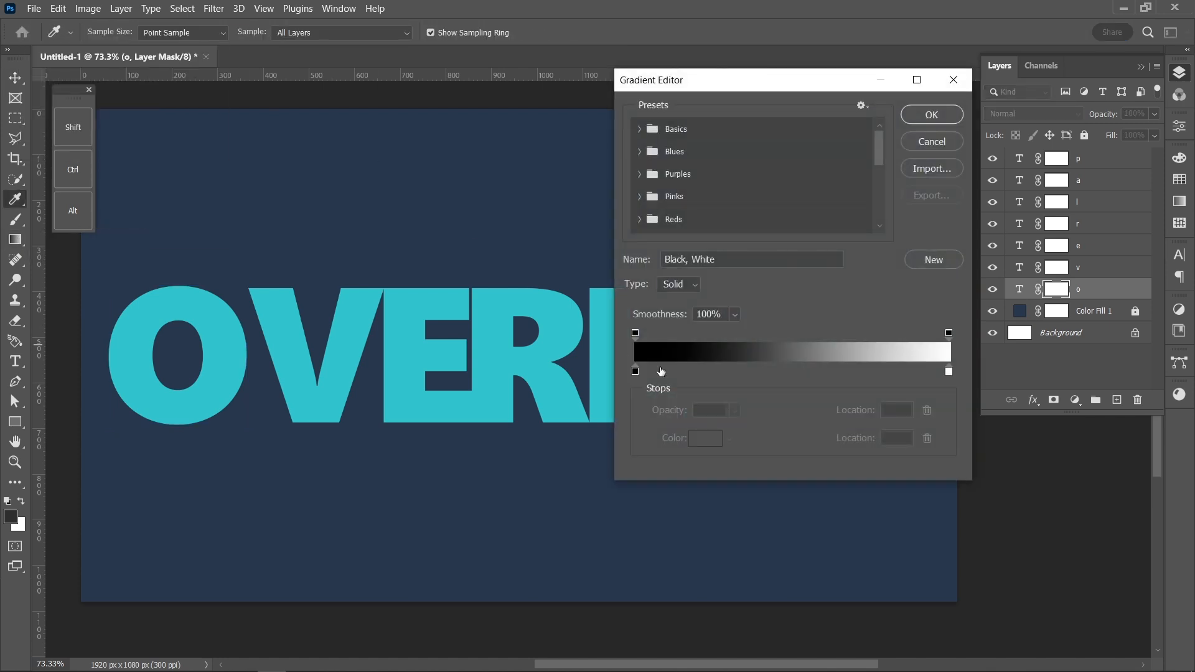
pyautogui.moveTo(949, 376); pyautogui.dragTo(860, 376)
pyautogui.click(905, 115)
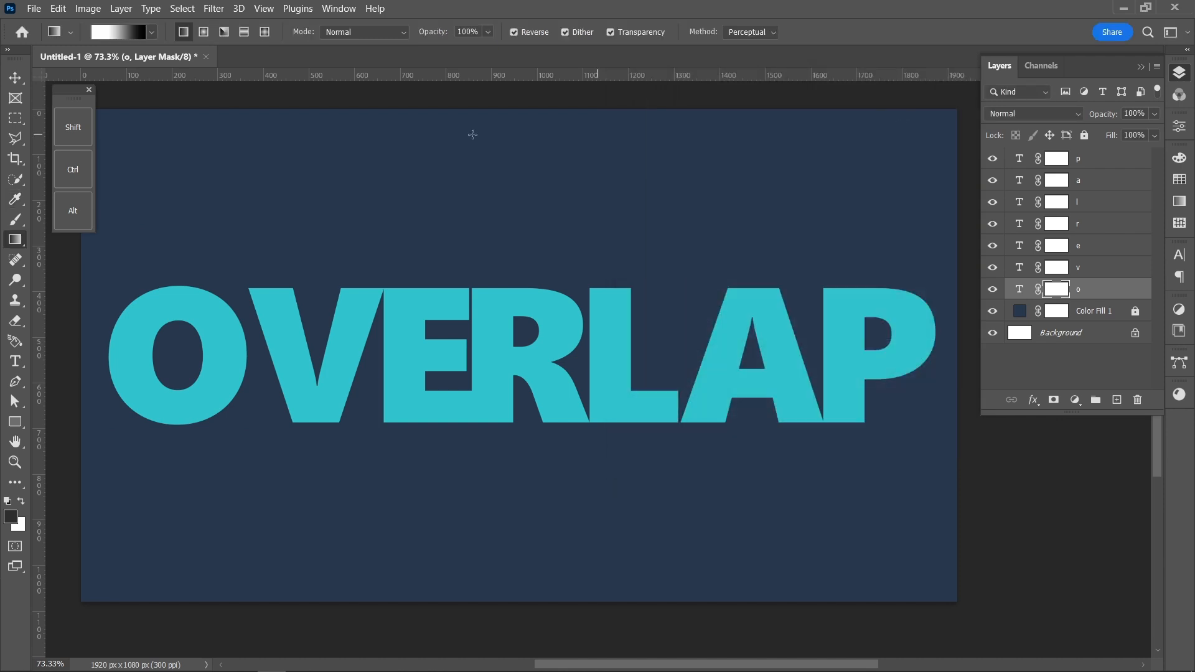
# Step: Apply a straight horizontal gradient to the O's mask from its left edge to its right edge, fading the right side
pyautogui.click(73, 127)
pyautogui.moveTo(110, 352); pyautogui.dragTo(247, 348)
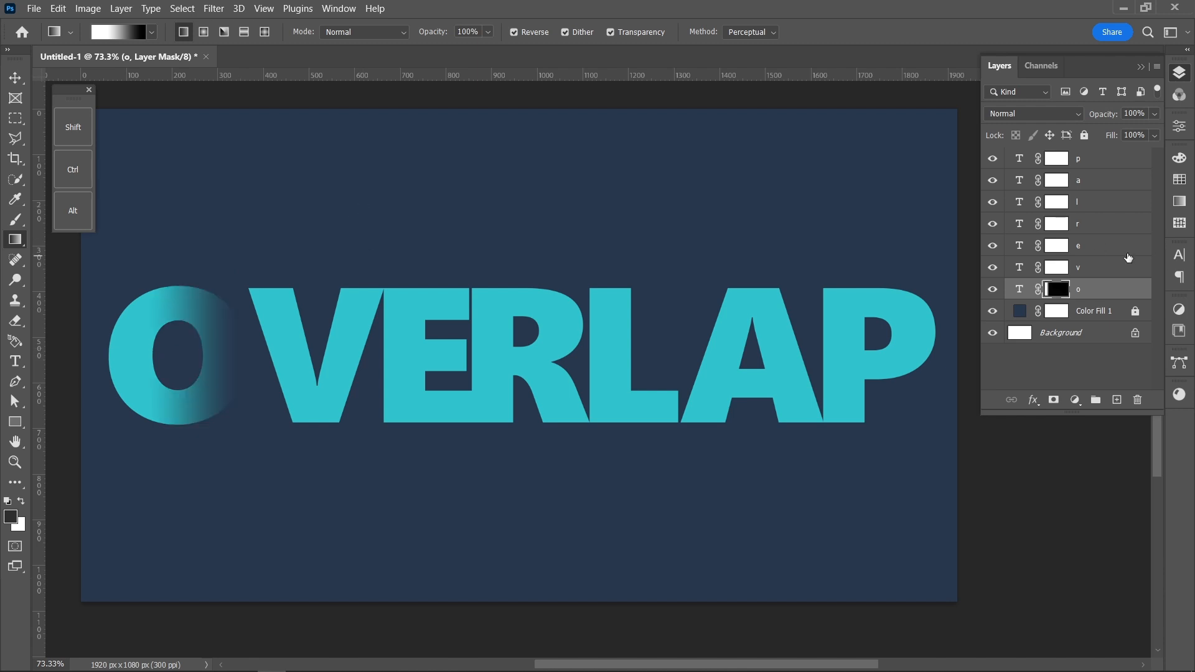
# Step: Apply straight horizontal gradients to the V, E and R masks, fading each letter's right side
pyautogui.click(1057, 267)
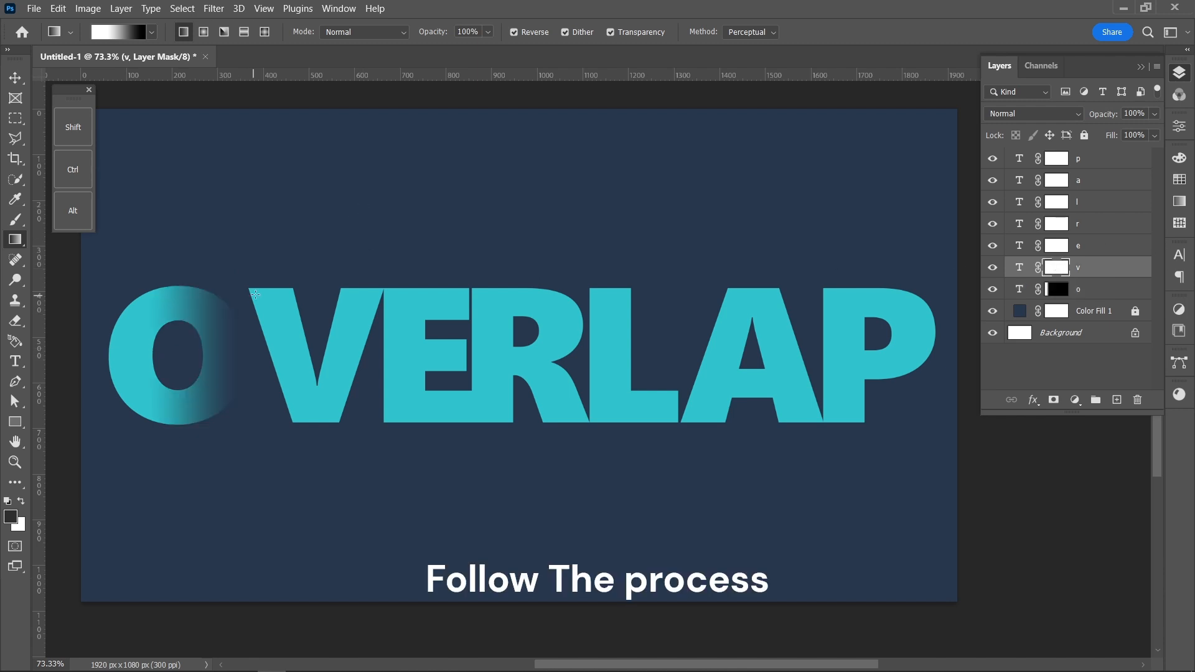
pyautogui.moveTo(248, 287); pyautogui.dragTo(583, 288)
pyautogui.click(1049, 246)
pyautogui.click(1055, 224)
# Step: Apply straight horizontal gradients to the L, A and P masks, fading each letter's right side
pyautogui.click(1056, 202)
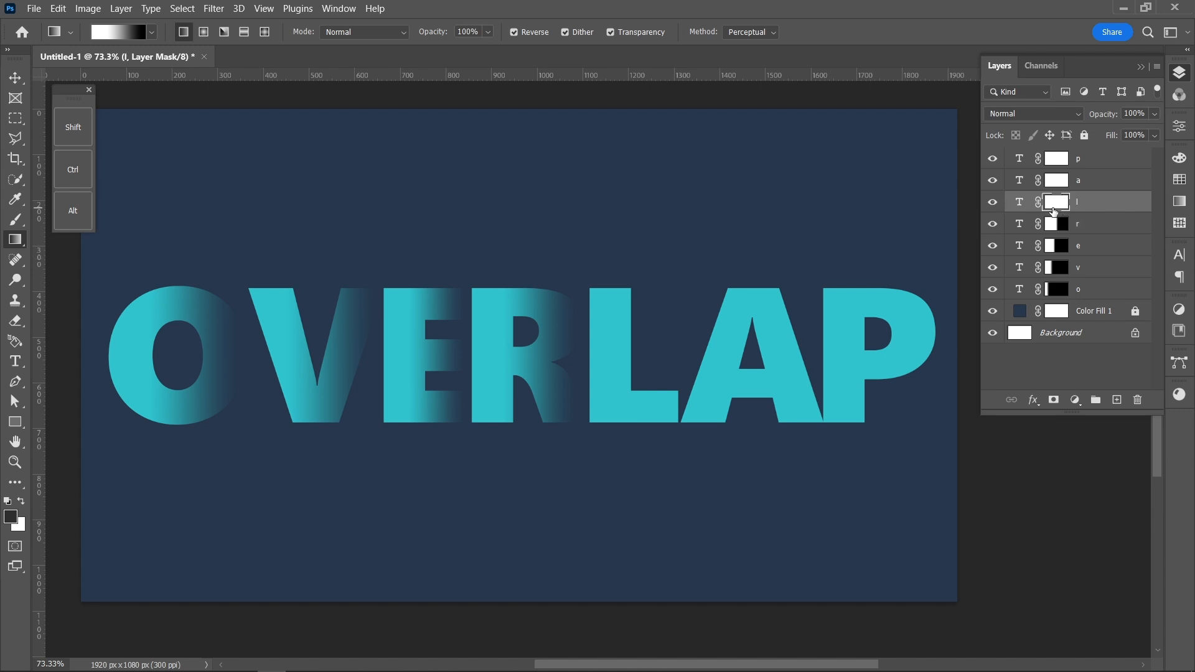
pyautogui.moveTo(608, 418); pyautogui.dragTo(818, 422)
pyautogui.click(1058, 182)
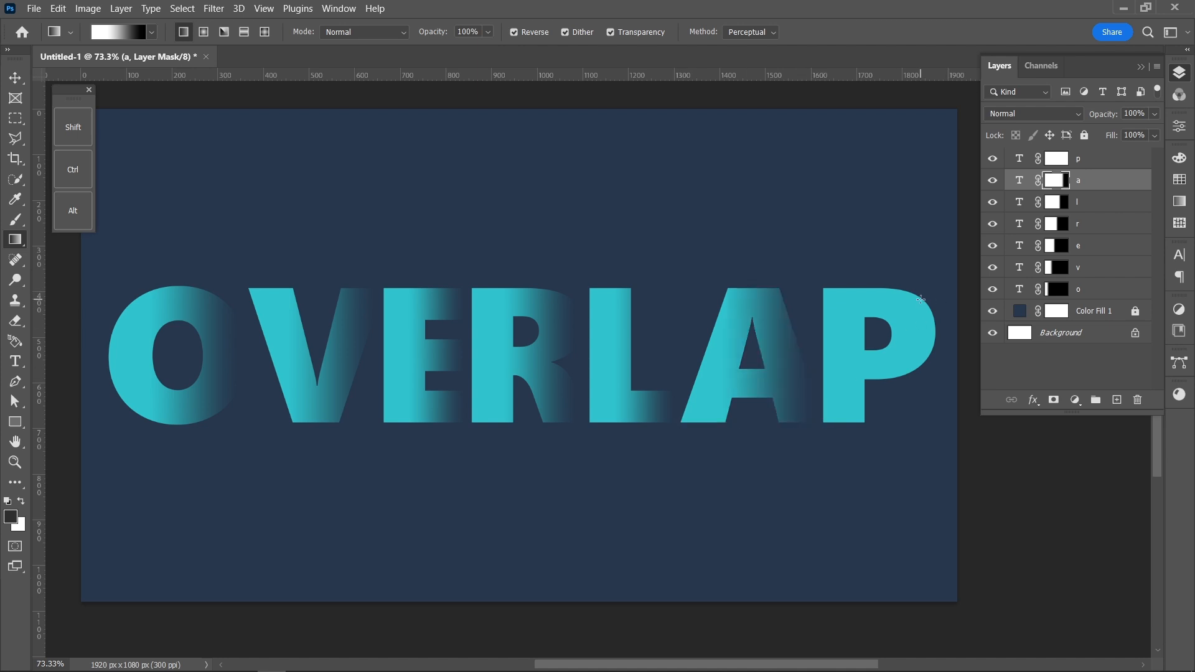
pyautogui.hotkey('alt', ']')
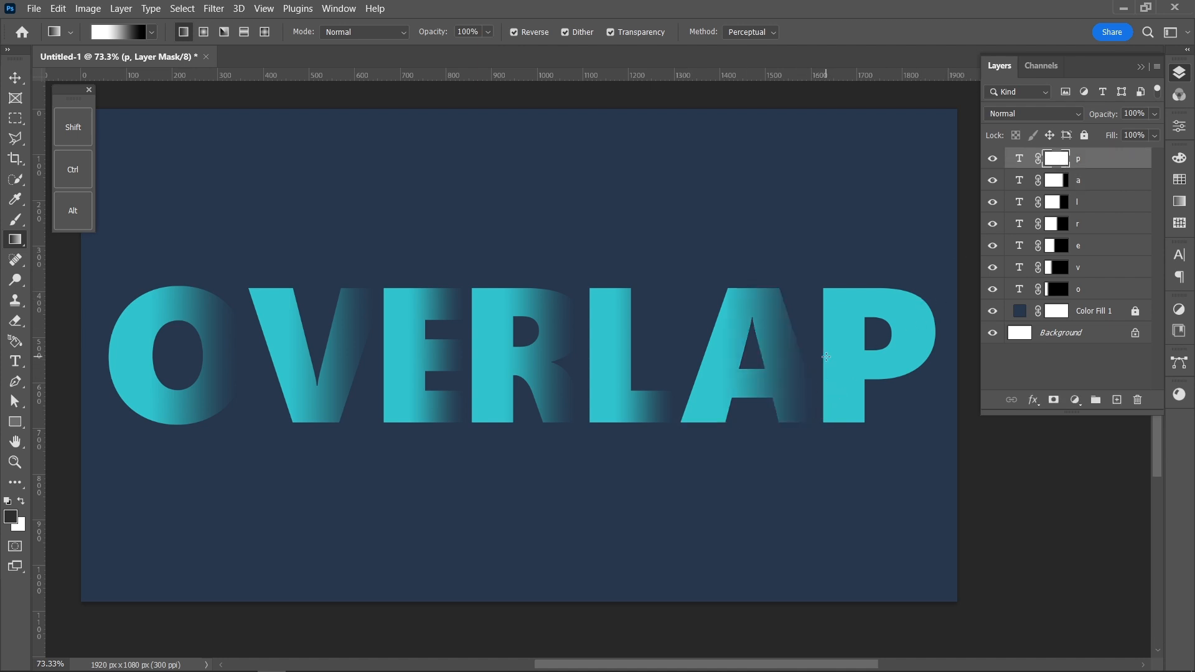
pyautogui.moveTo(824, 340); pyautogui.dragTo(935, 337)
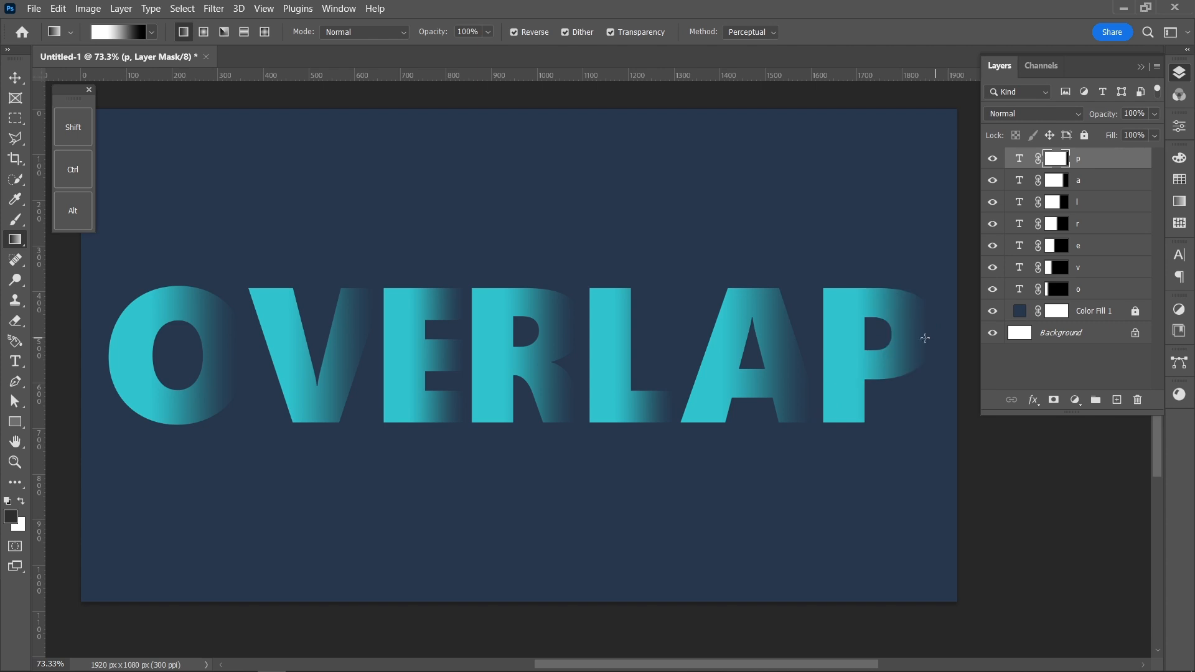
# Step: Move V, E and R horizontally to the left so each letter overlaps the faded side of the one before it
pyautogui.click(25, 80)
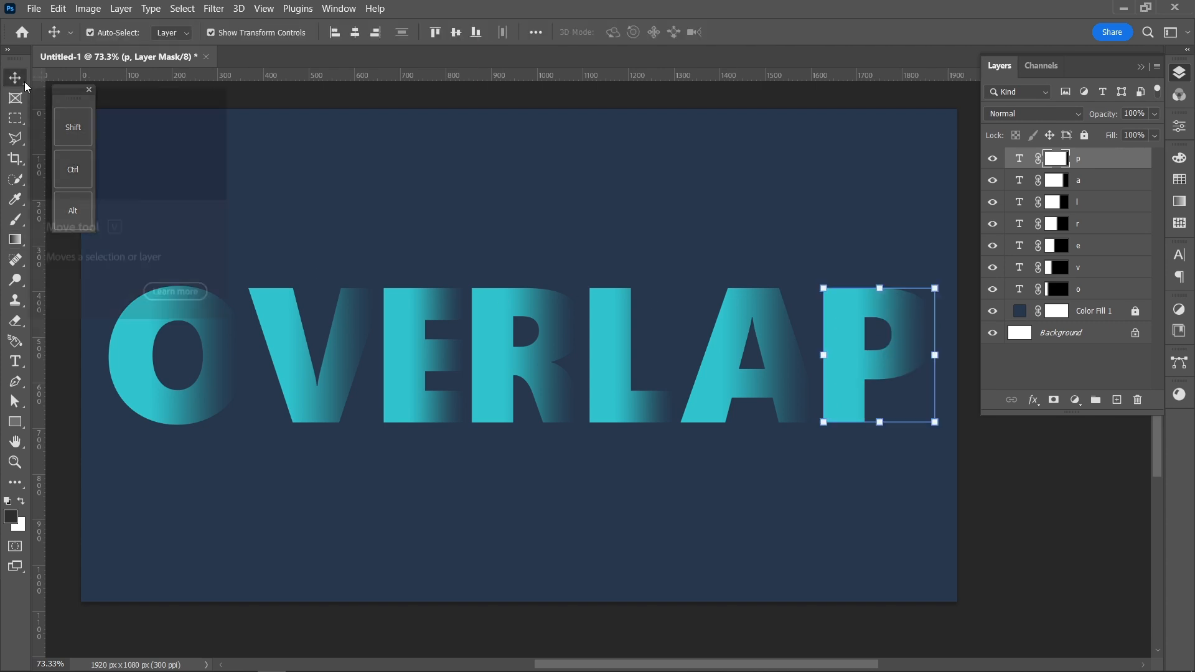
pyautogui.click(323, 101)
pyautogui.keyDown('shift'); pyautogui.click(278, 346); pyautogui.keyUp('shift')
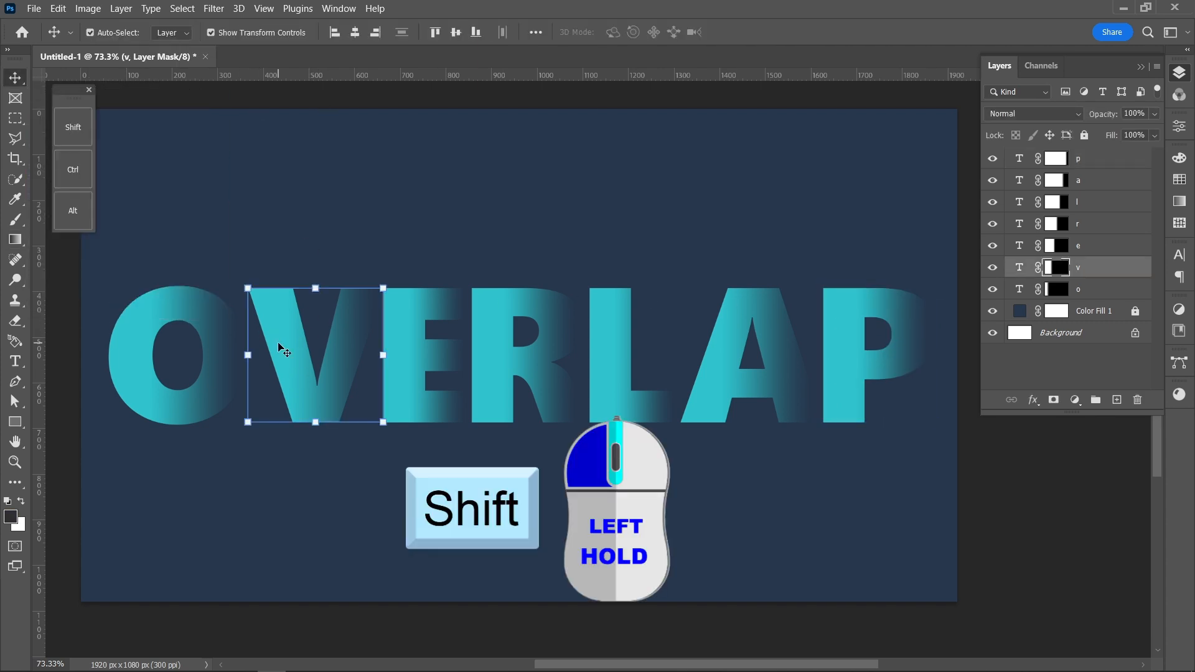
pyautogui.moveTo(277, 343); pyautogui.dragTo(237, 346)
pyautogui.click(410, 369)
pyautogui.moveTo(409, 368); pyautogui.dragTo(346, 371)
pyautogui.moveTo(493, 371); pyautogui.dragTo(416, 364)
pyautogui.click(487, 541)
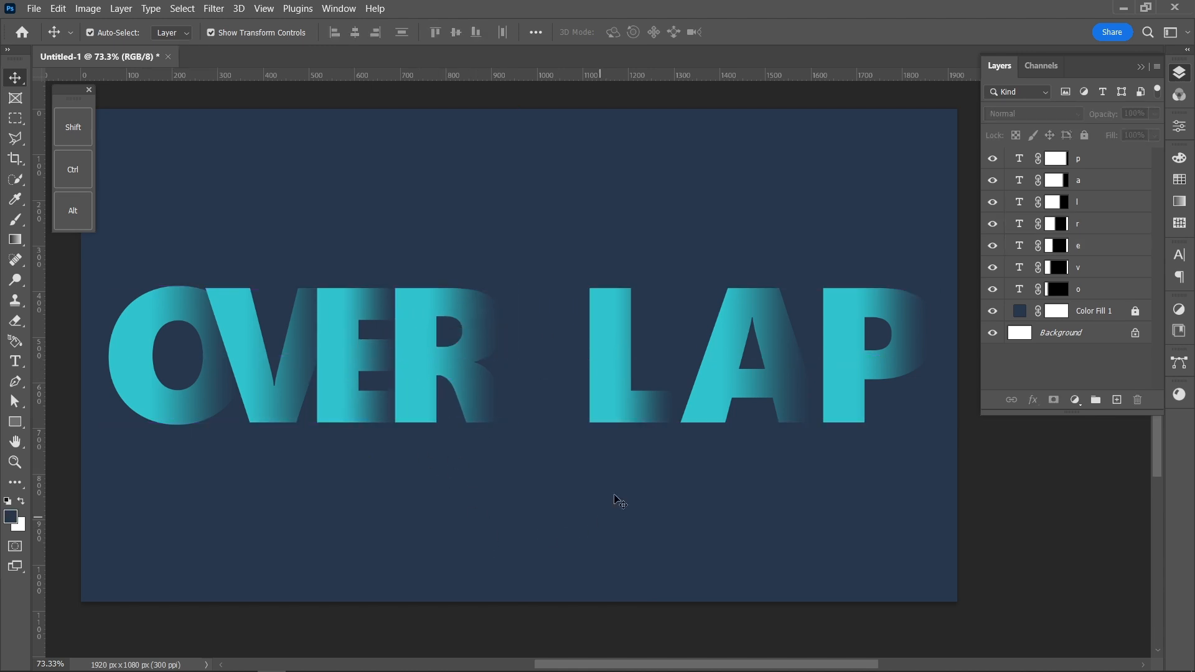
# Step: Move L, A and P horizontally to the left so each covers the faded edge of its preceding letter
pyautogui.moveTo(620, 395); pyautogui.dragTo(521, 397)
pyautogui.click(581, 536)
pyautogui.moveTo(704, 400); pyautogui.dragTo(579, 394)
pyautogui.click(609, 521)
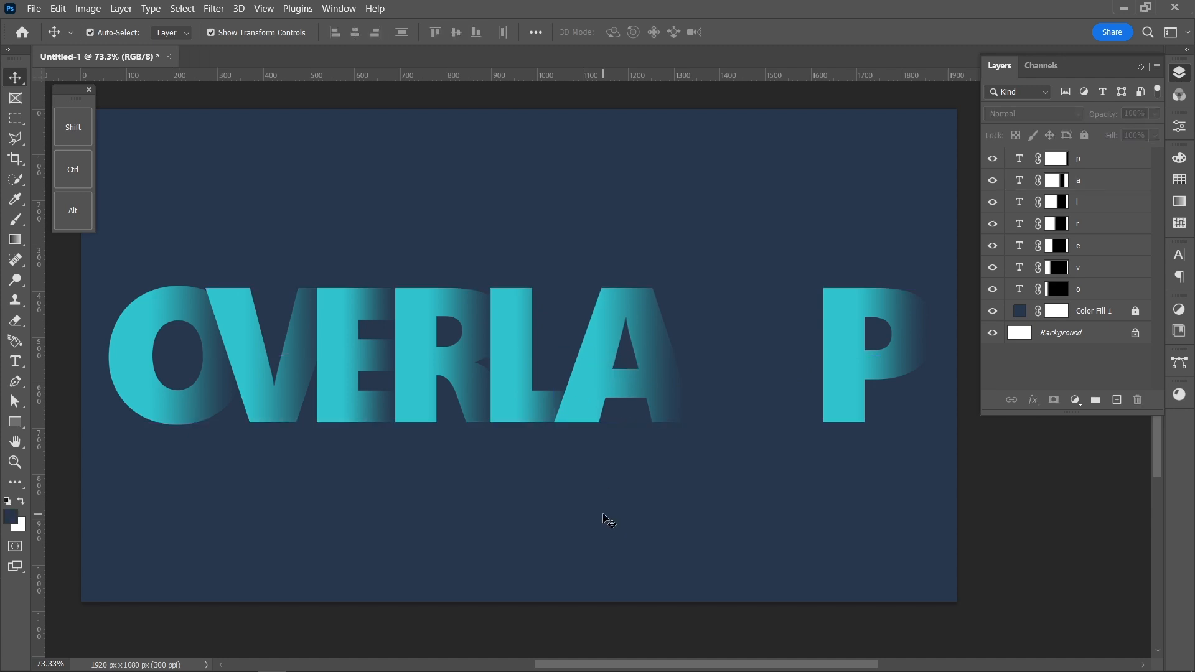
pyautogui.moveTo(850, 356); pyautogui.dragTo(705, 376)
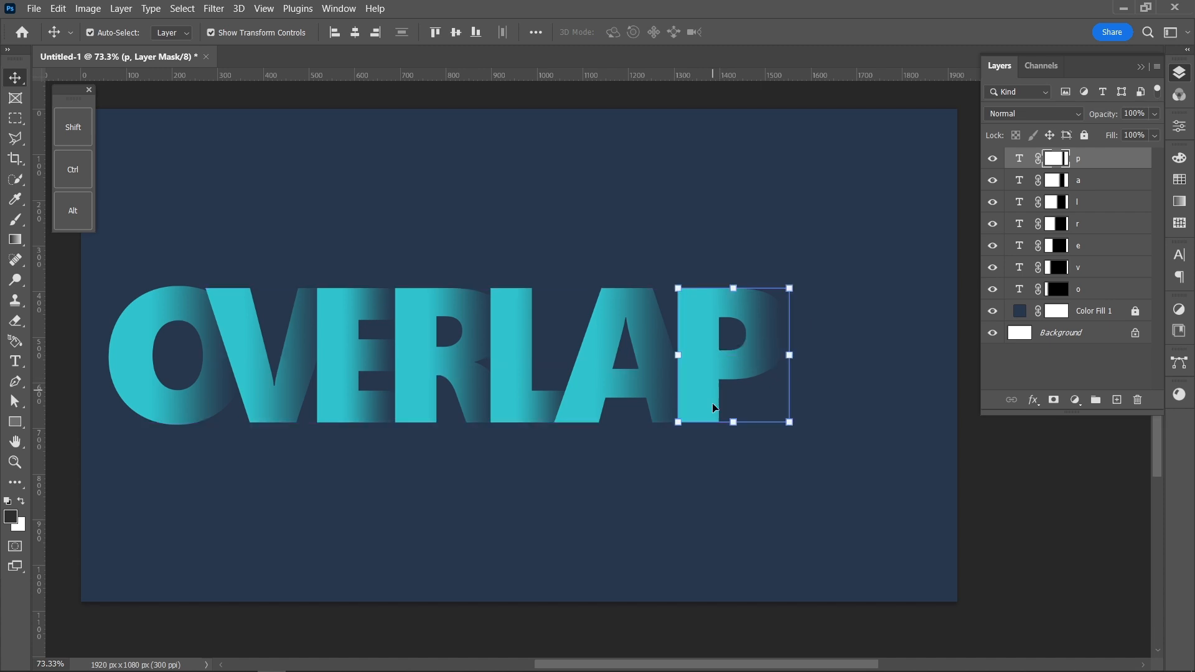
# Step: Select all seven letter layers on the canvas and put them into one group
pyautogui.click(398, 525)
pyautogui.moveTo(133, 232); pyautogui.dragTo(715, 429)
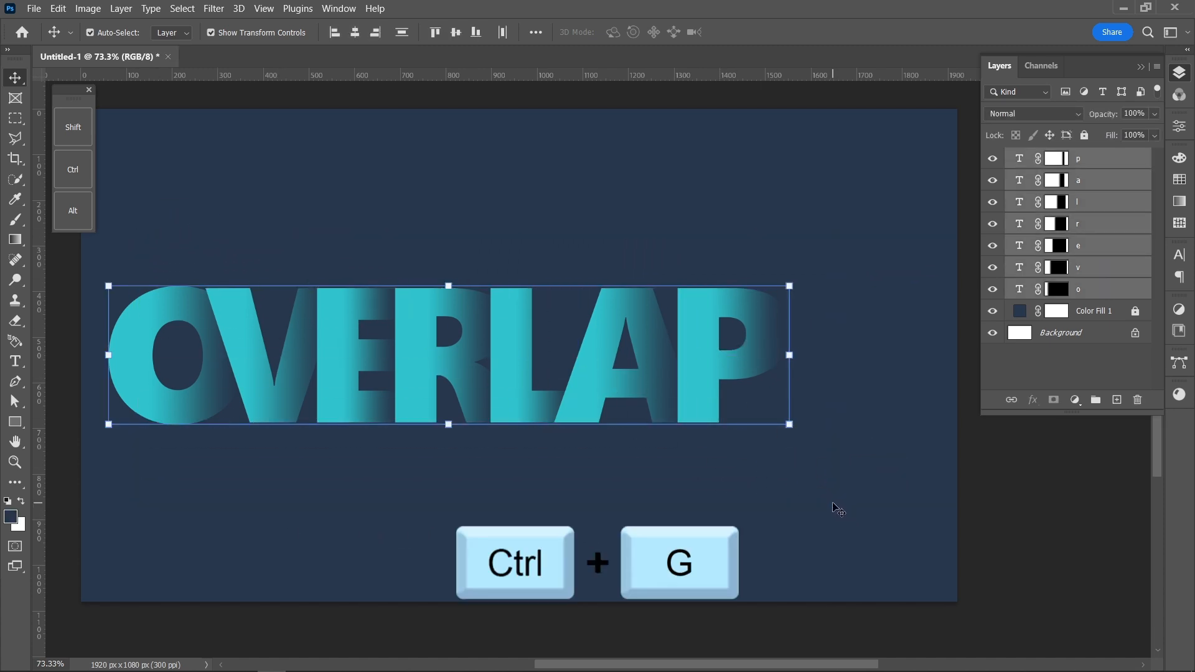
pyautogui.click(1095, 399)
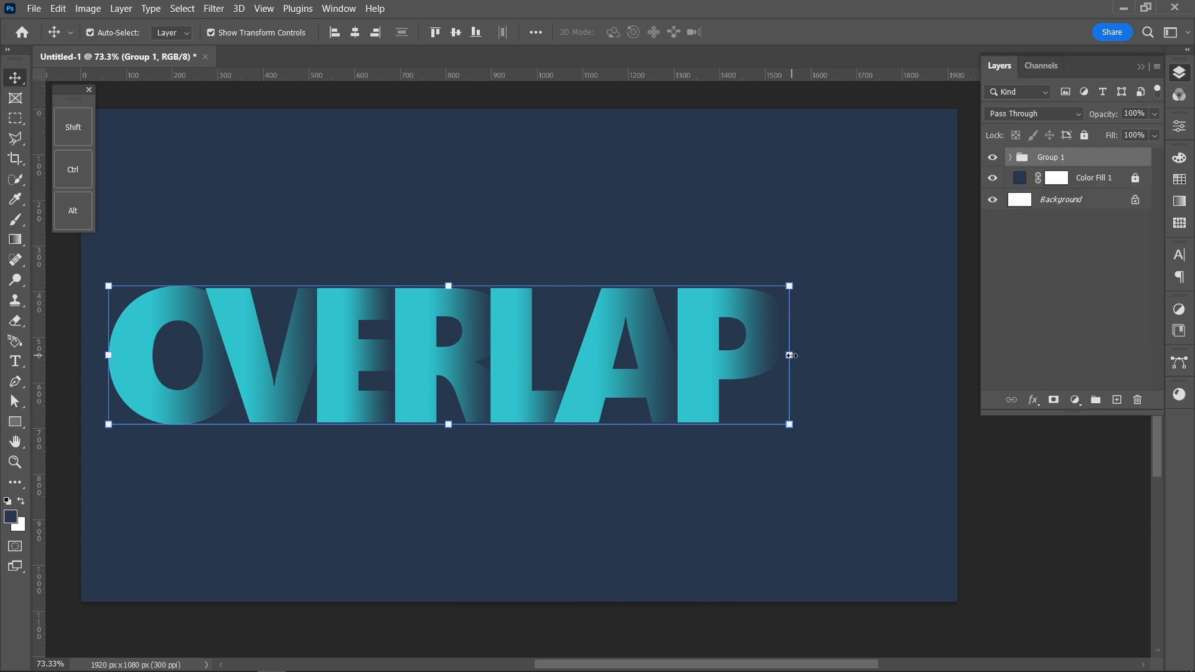
# Step: Scale the letter group proportionally to about 121% and move it straight up into the canvas's upper half
pyautogui.hotkey('ctrl', 't')
pyautogui.moveTo(789, 354); pyautogui.dragTo(931, 363)
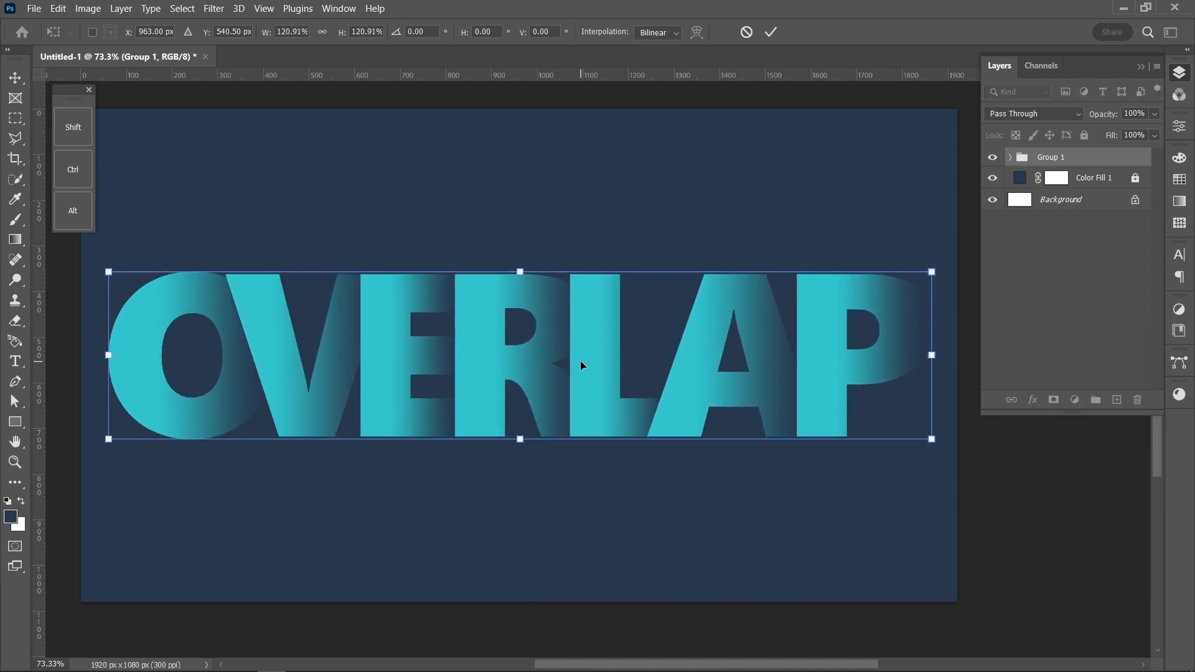
pyautogui.moveTo(594, 357); pyautogui.dragTo(594, 301)
pyautogui.press('Return')
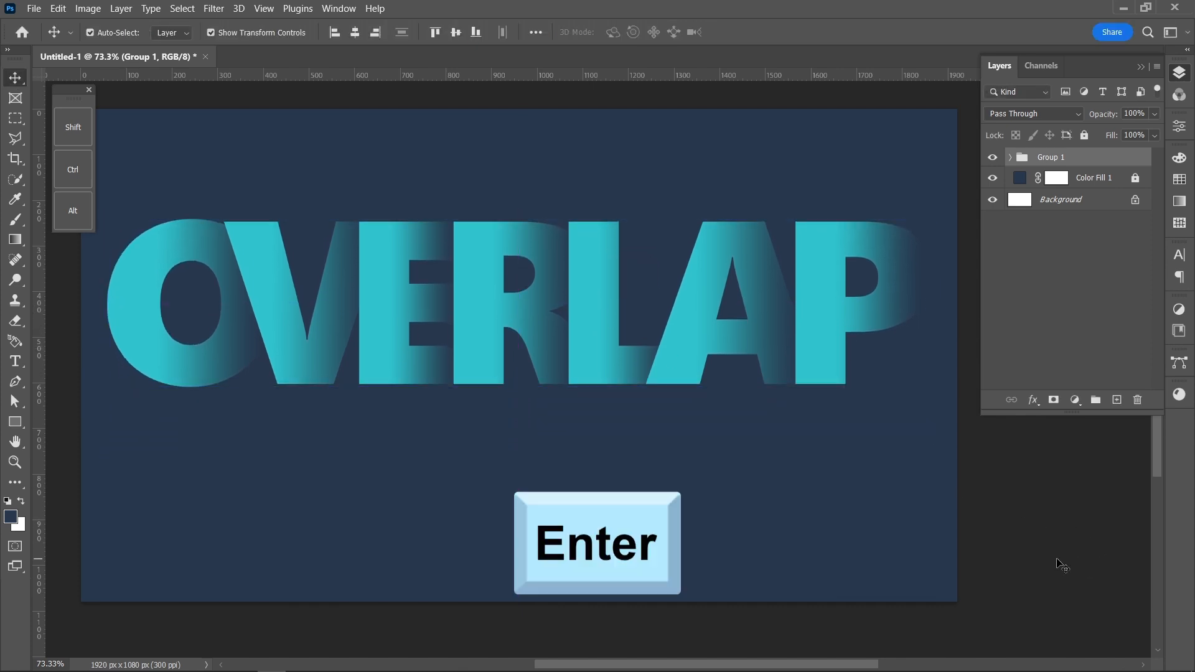
# Step: Duplicate Group 1 and add a white layer mask to the original group beneath the copy
pyautogui.click(1069, 157)
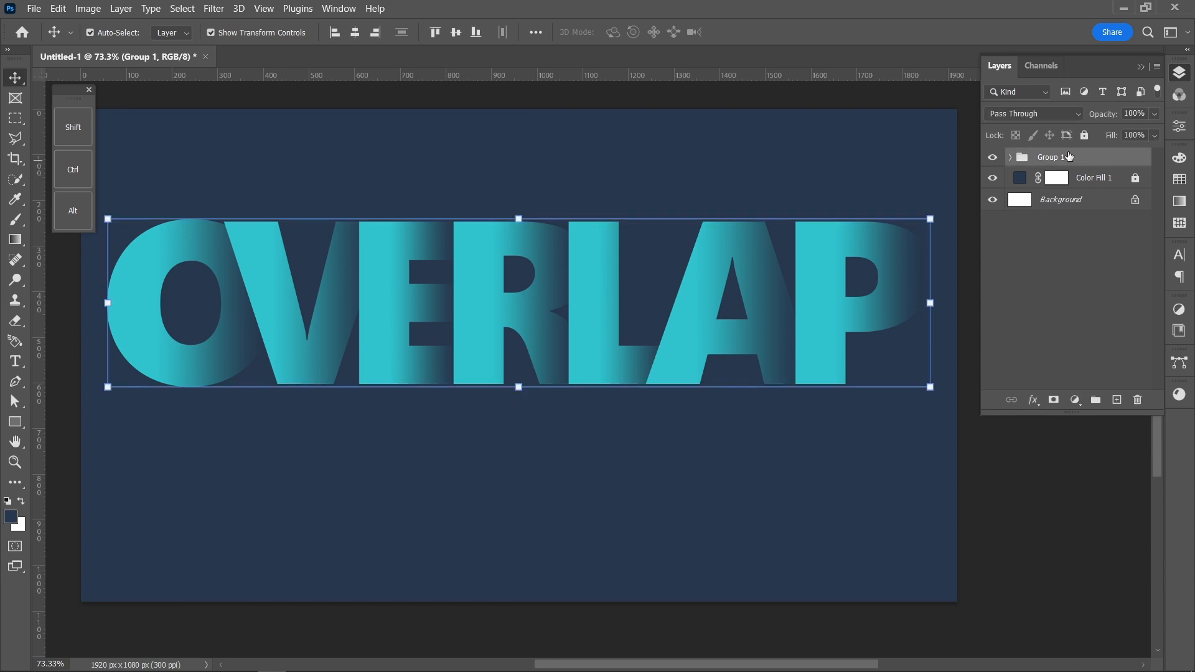
pyautogui.moveTo(1087, 156); pyautogui.dragTo(1118, 378)
pyautogui.moveTo(1120, 393); pyautogui.dragTo(1117, 399)
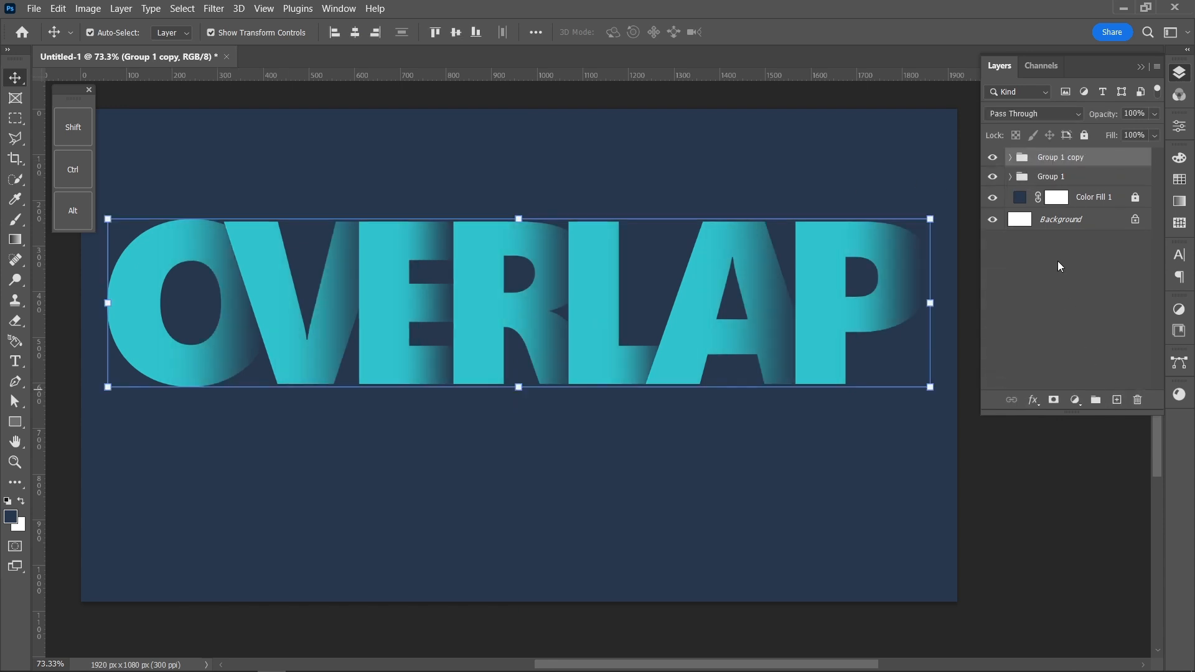
pyautogui.click(1058, 176)
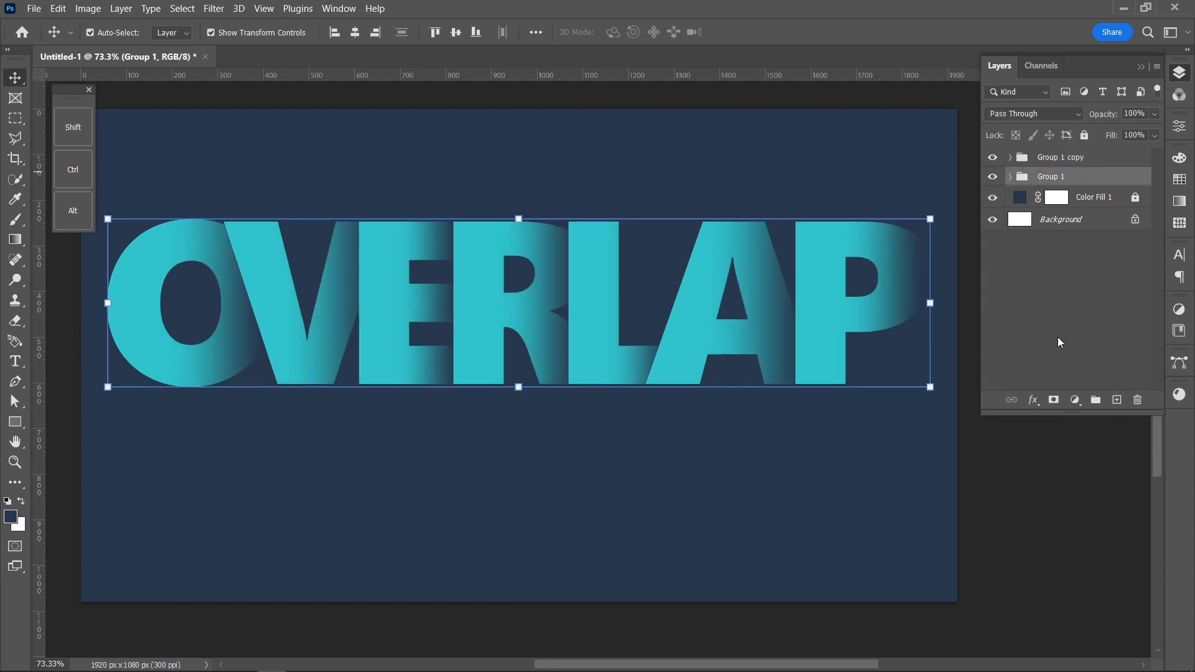
pyautogui.click(1053, 399)
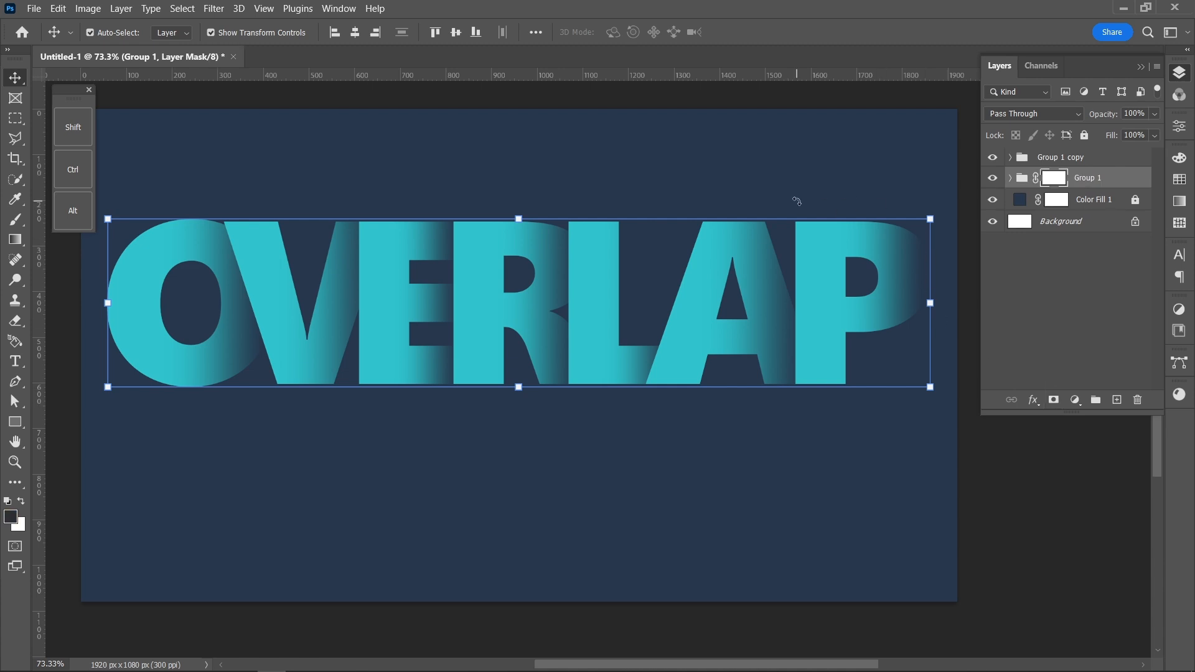
# Step: Flip Group 1 vertically and move it straight down to sit just below the upright word as a reflection
pyautogui.click(1123, 183)
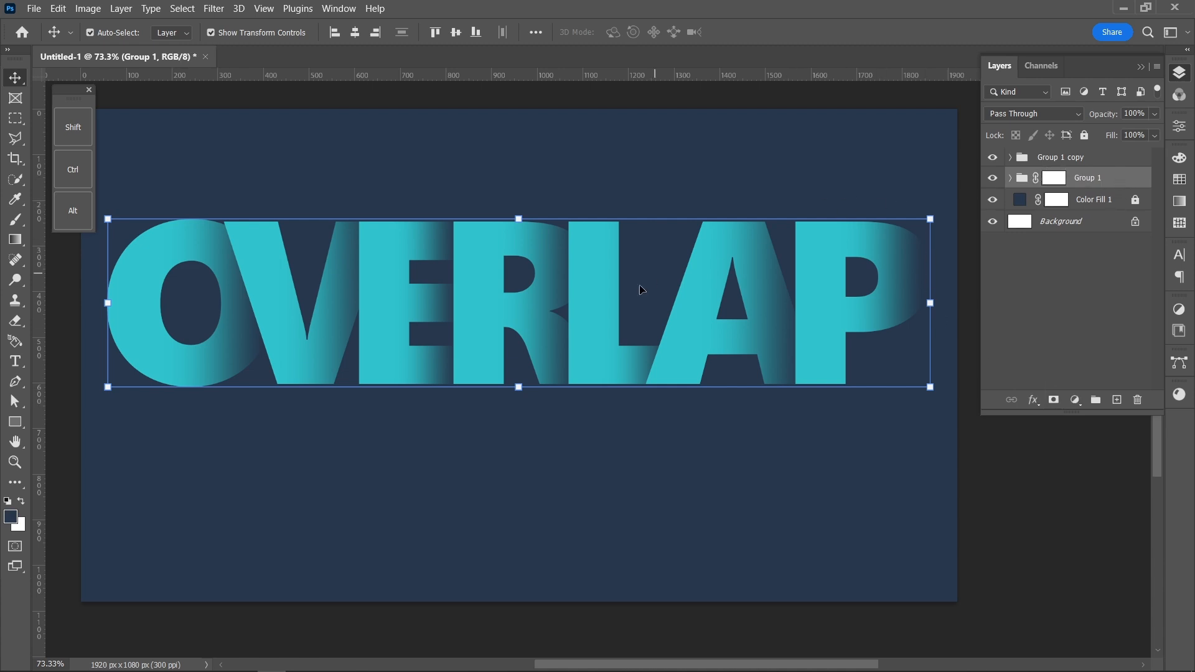
pyautogui.hotkey('ctrl', 't')
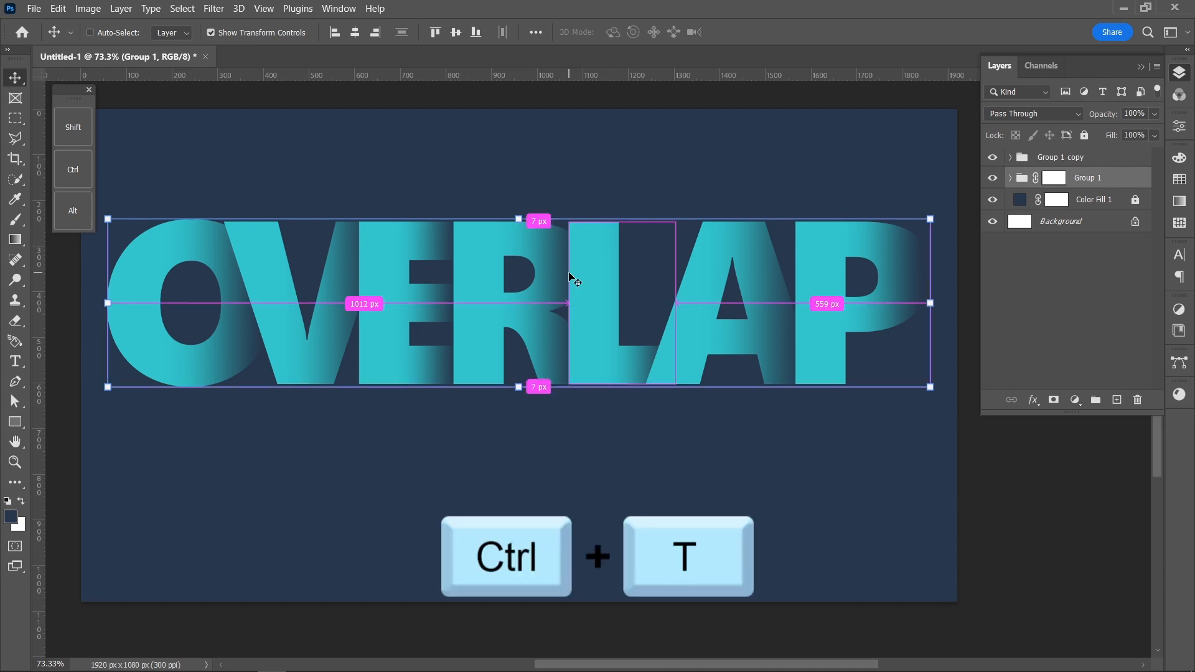
pyautogui.rightClick(564, 260)
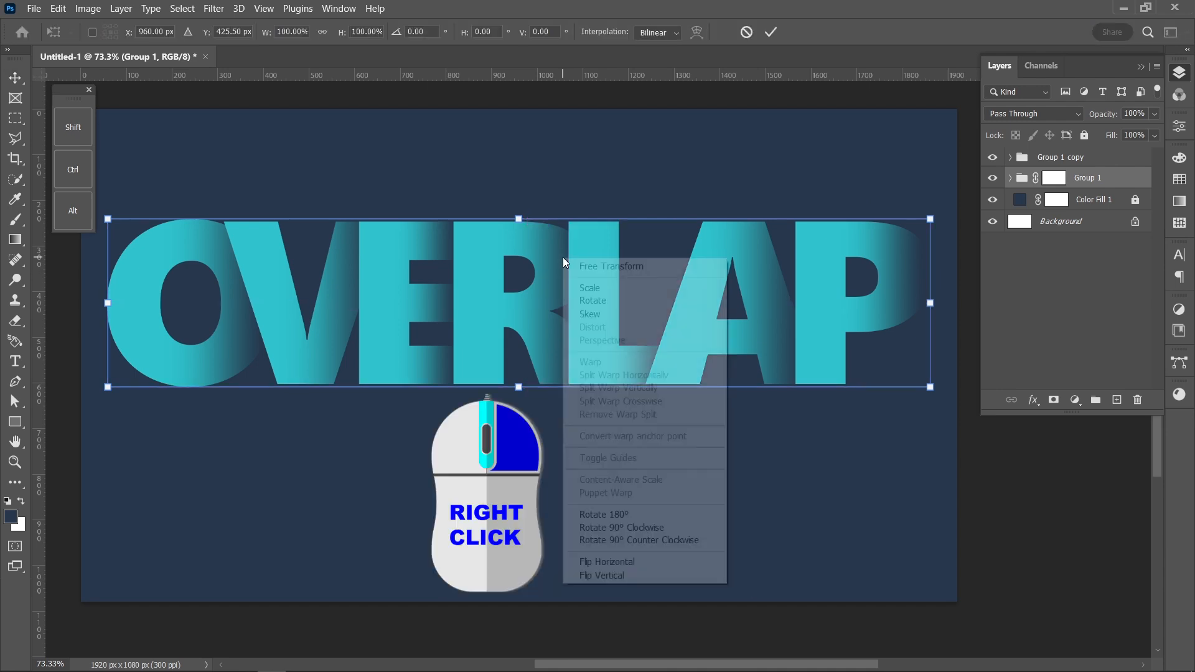
pyautogui.click(601, 574)
pyautogui.moveTo(596, 239); pyautogui.dragTo(608, 409)
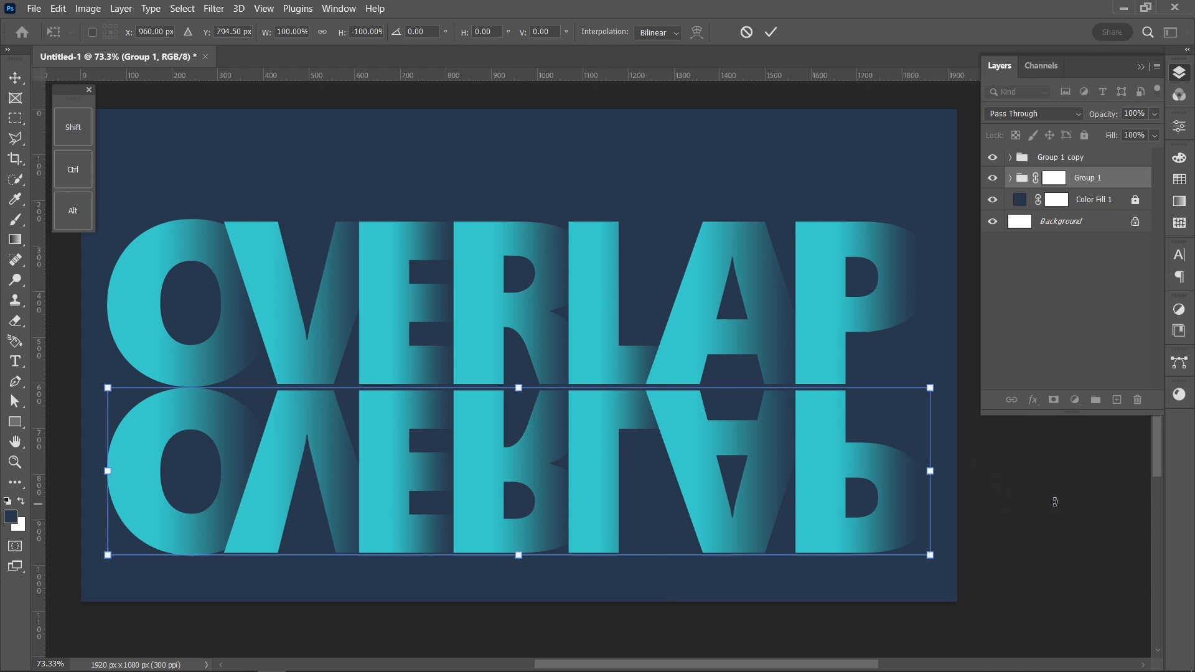
pyautogui.press('Return')
pyautogui.click(1024, 482)
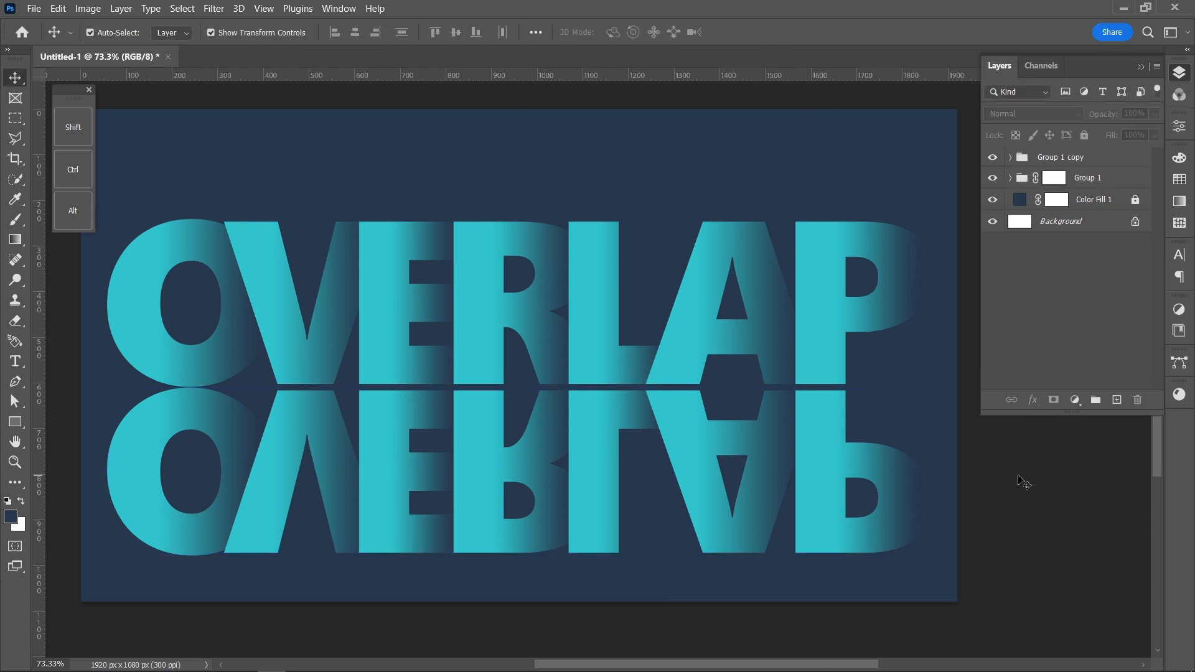
# Step: Set the opacity of the mirrored Group 1 to 30%
pyautogui.click(1102, 179)
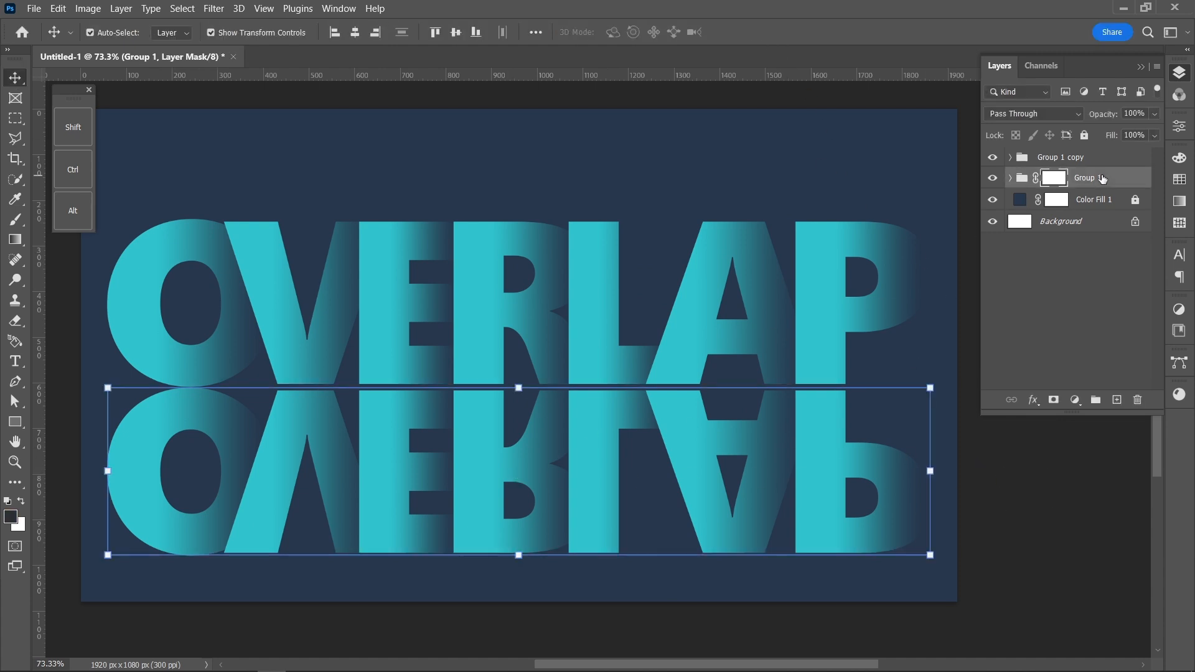
pyautogui.click(1139, 114)
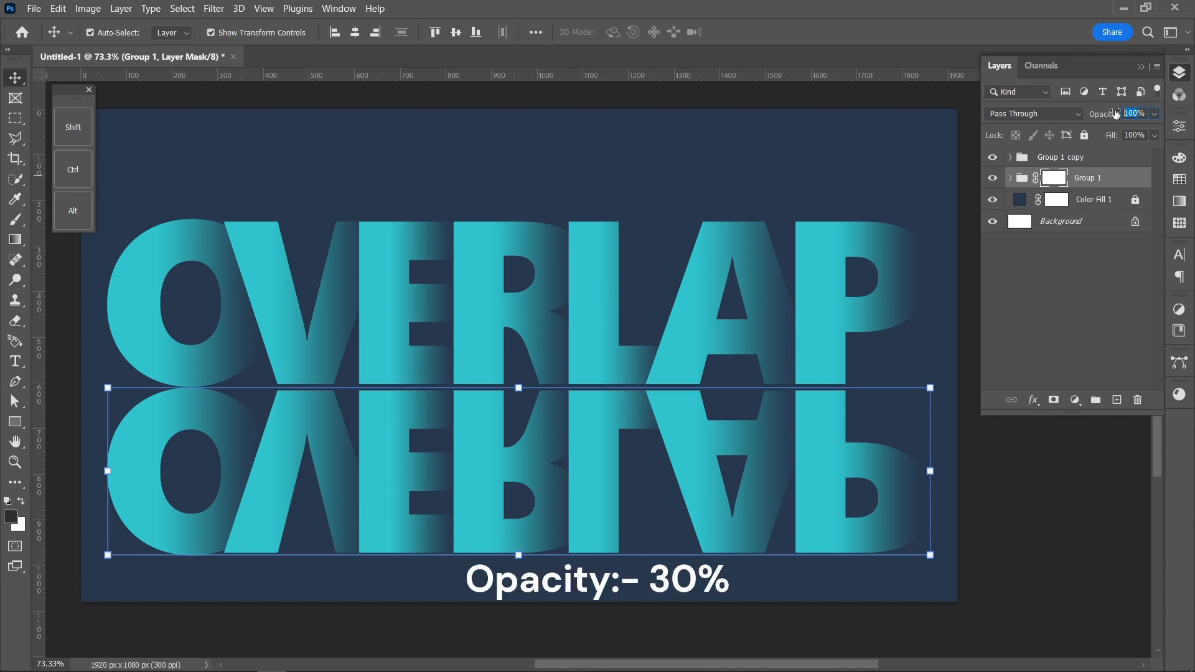
pyautogui.write('30')
pyautogui.press('Return')
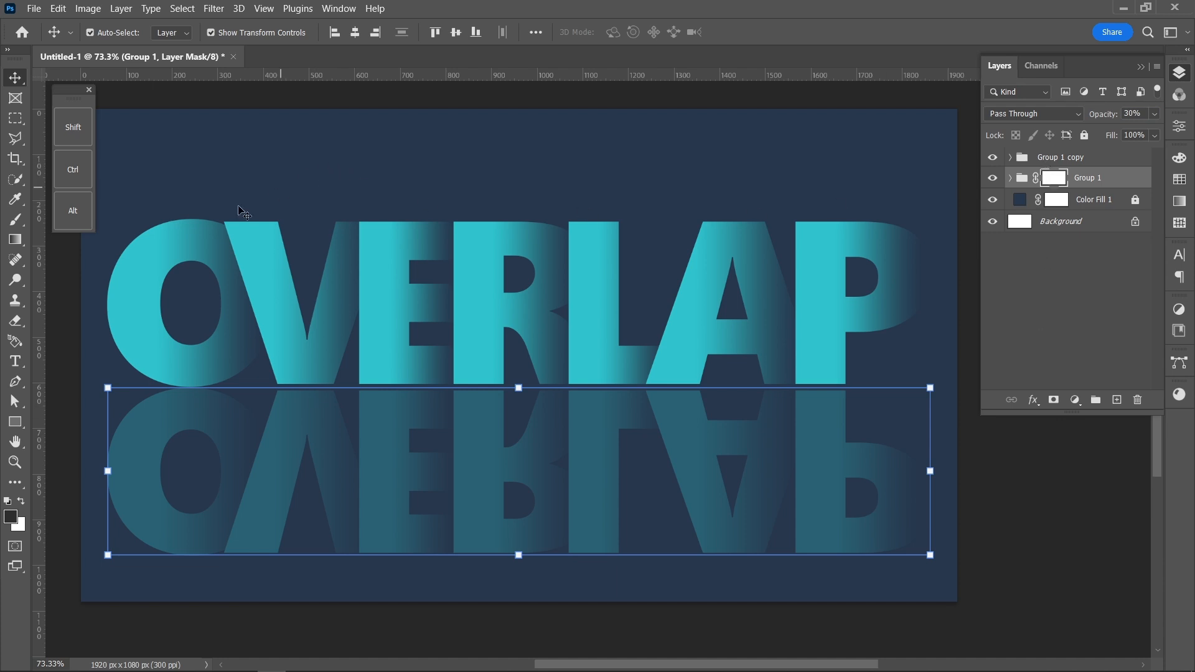
# Step: Apply a straight vertical gradient to Group 1's mask from the reflection's top to its bottom, fading the lower part
pyautogui.click(15, 239)
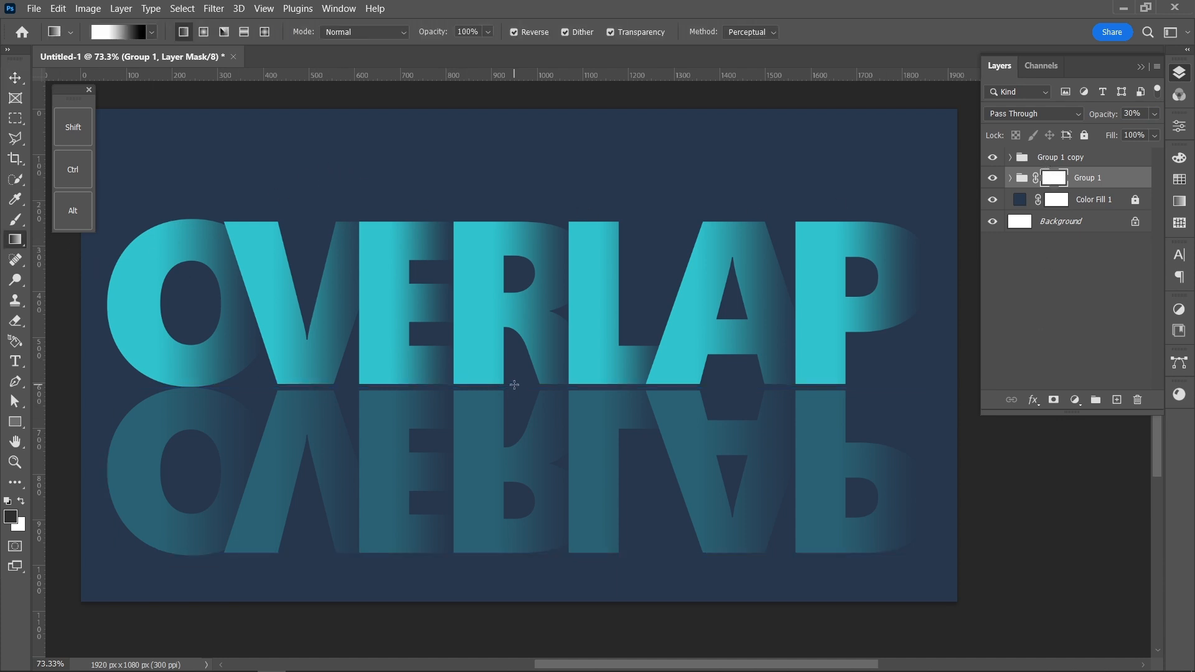
pyautogui.moveTo(518, 387); pyautogui.dragTo(520, 552)
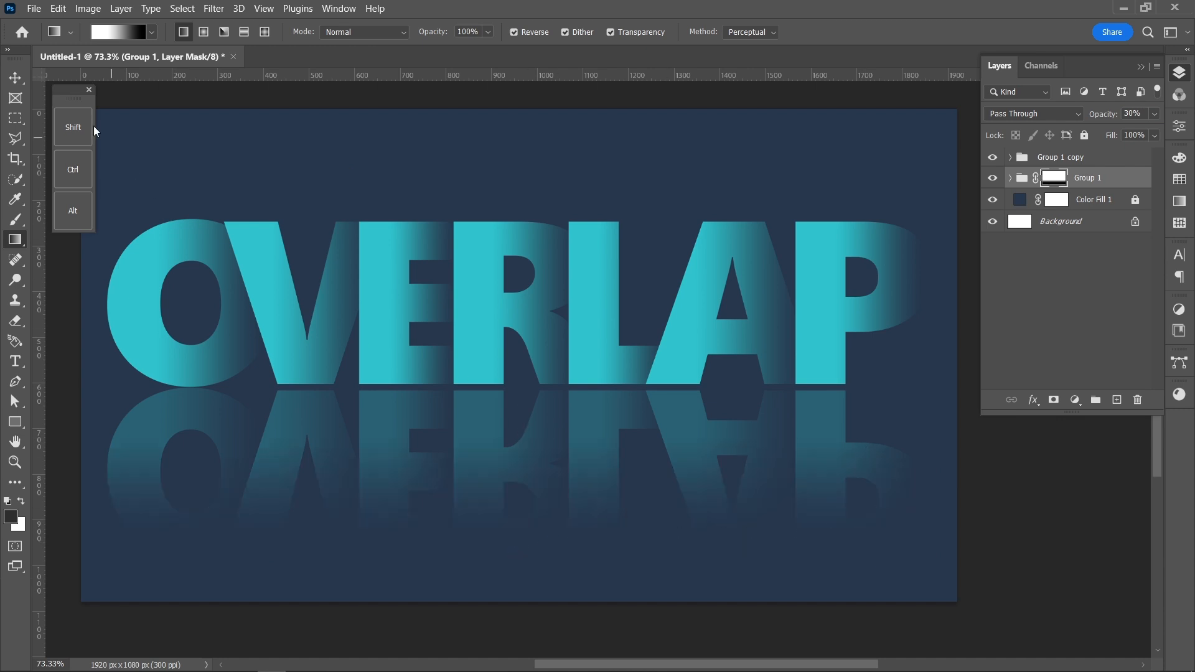
# Step: Return to the Move tool, deselect the group and put away the floating panels to leave the finished artwork unobstructed
pyautogui.click(15, 78)
pyautogui.click(89, 90)
pyautogui.click(165, 99)
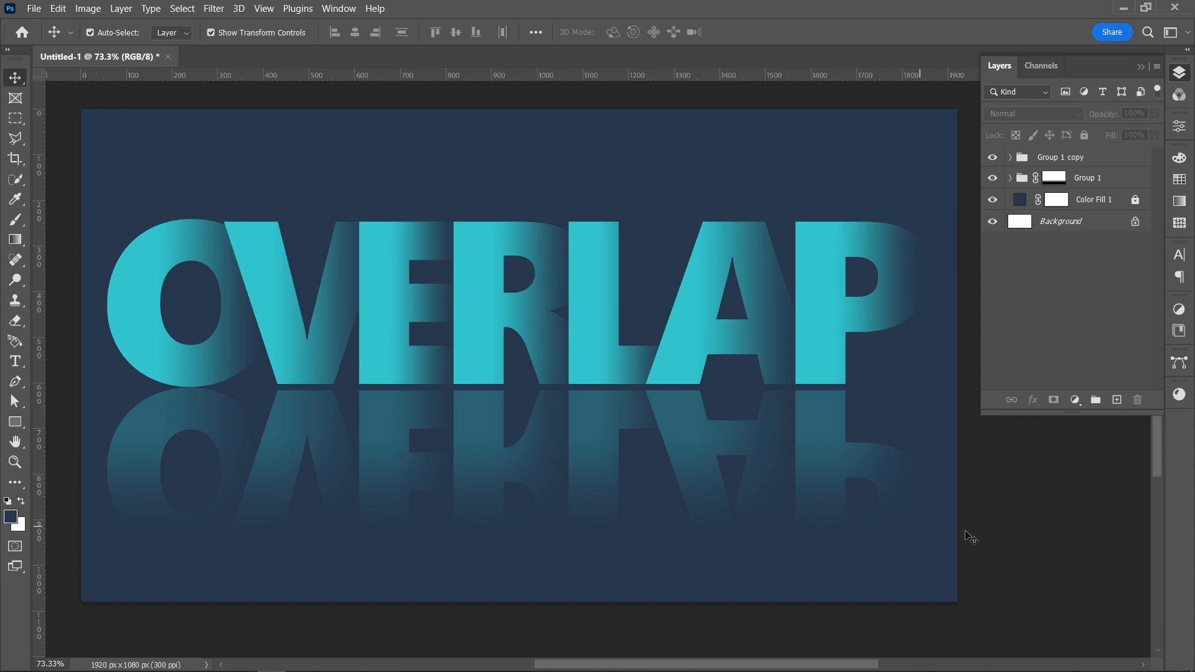
pyautogui.click(1140, 66)
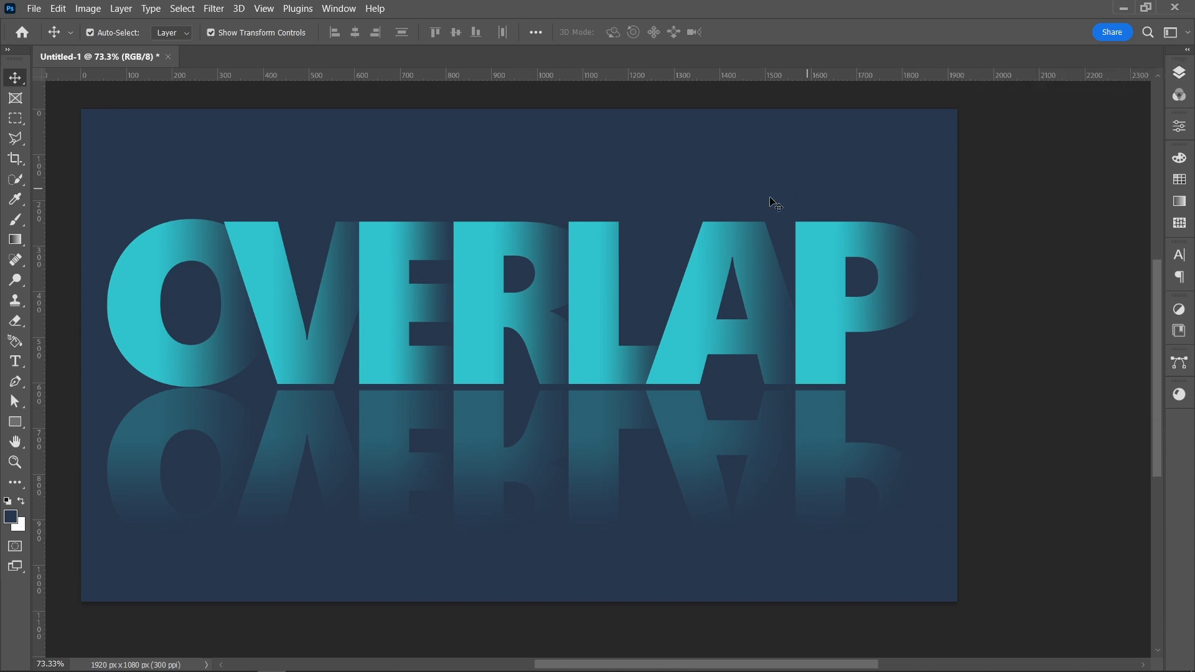